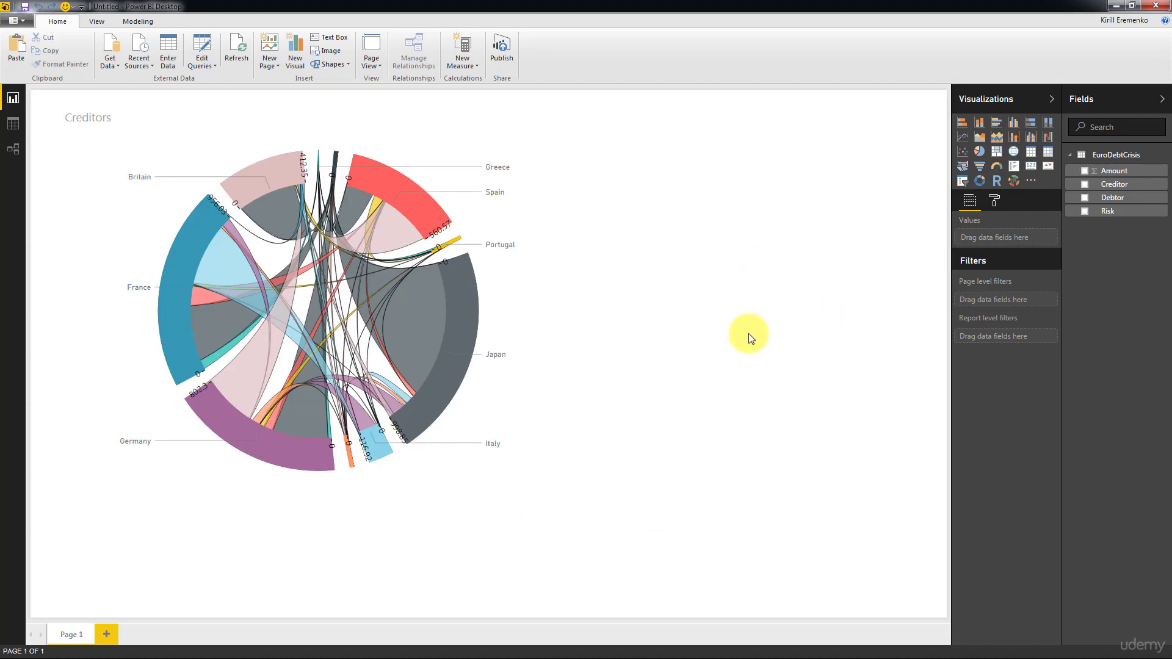
# Select the Creditors chord chart and show its data colors for all individual countries.
pyautogui.click(474, 239)
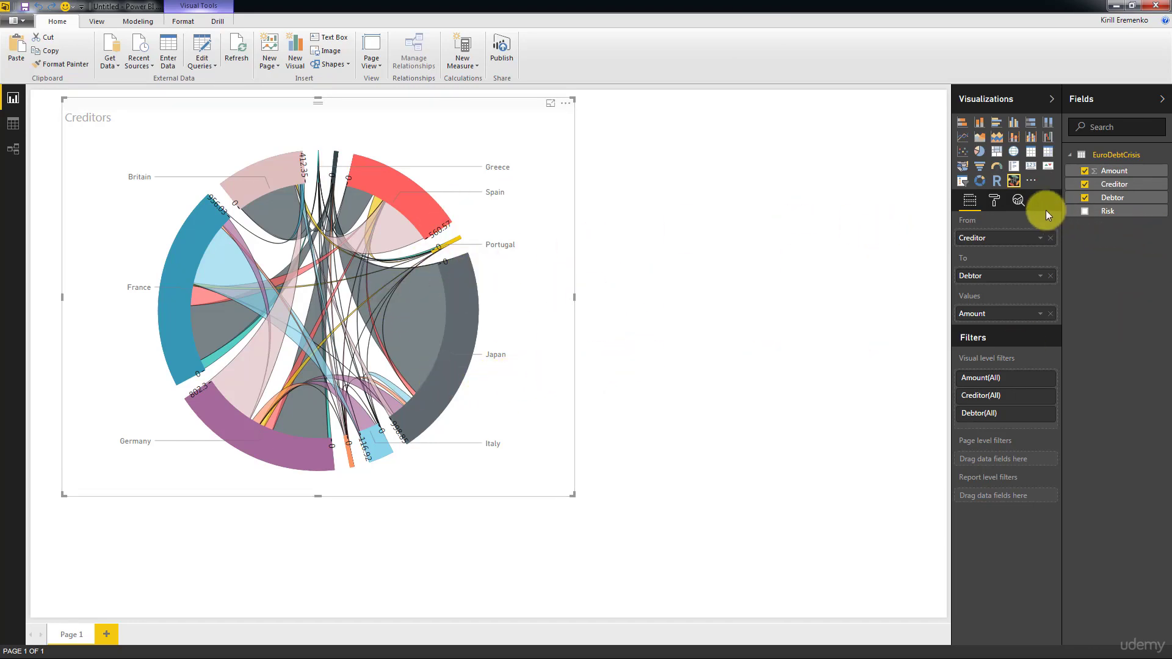
pyautogui.click(995, 203)
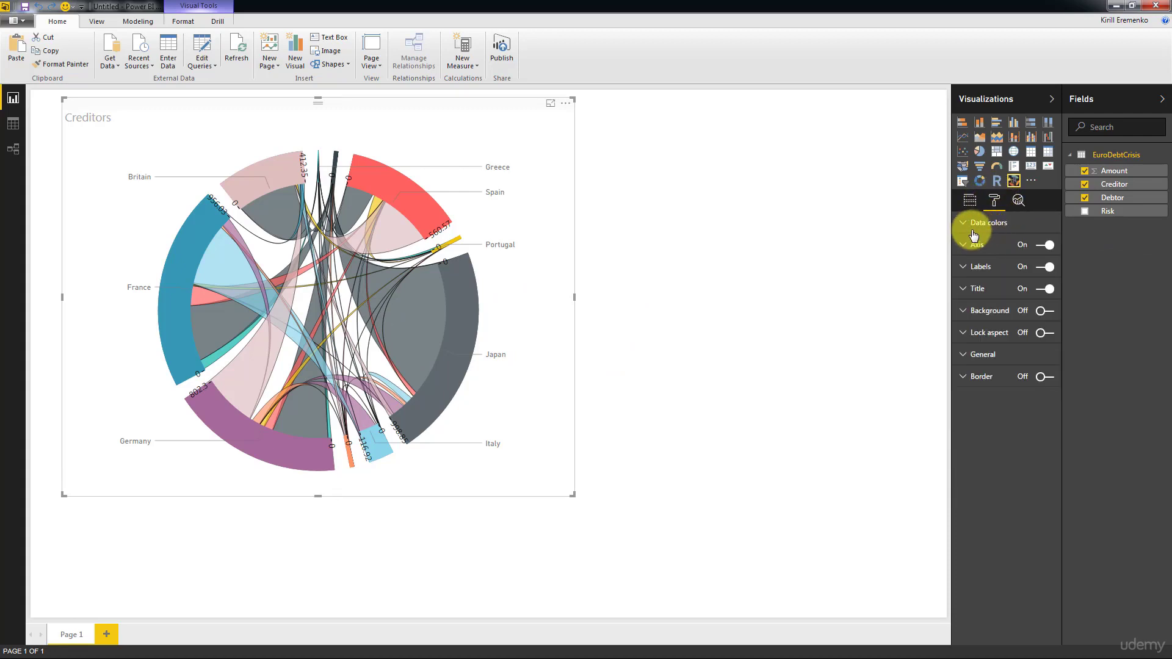
pyautogui.click(977, 222)
pyautogui.click(1019, 268)
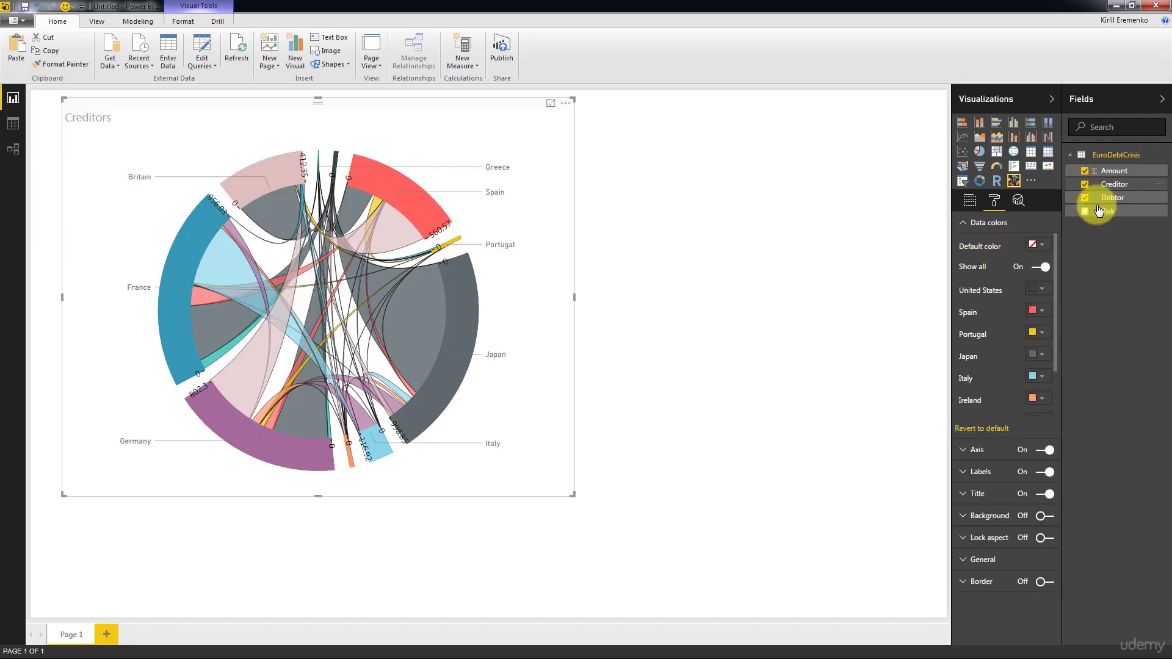
pyautogui.scroll(-2, 1051, 319)
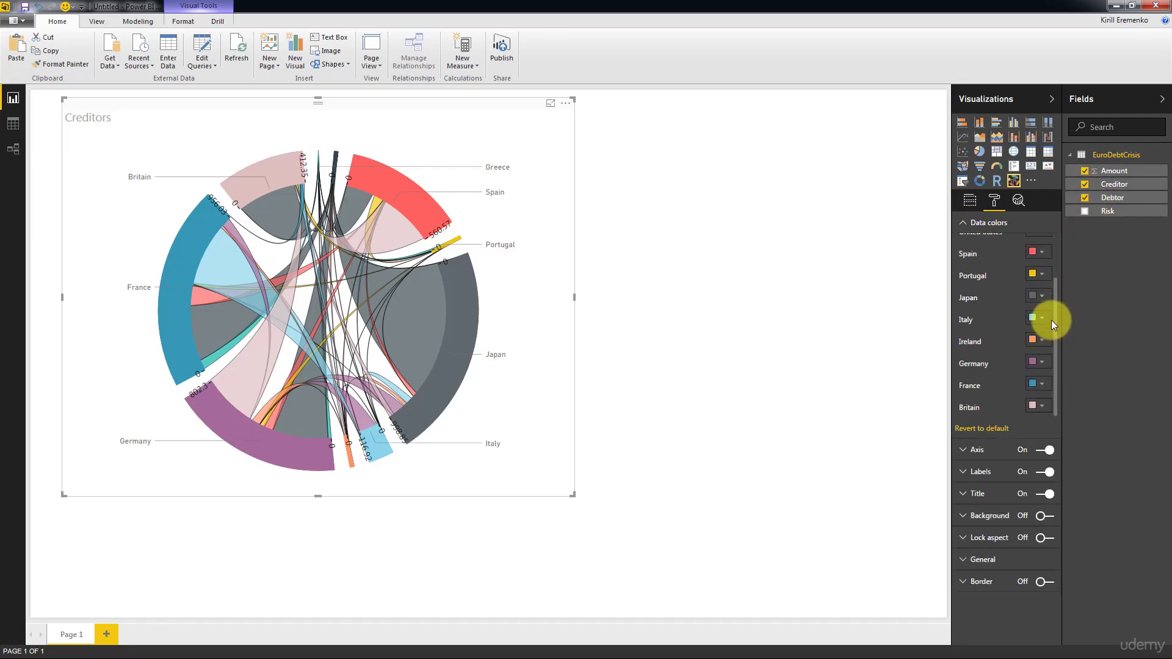
# Examine the chord chart's field assignments and the full list of per-country data colors.
pyautogui.click(969, 201)
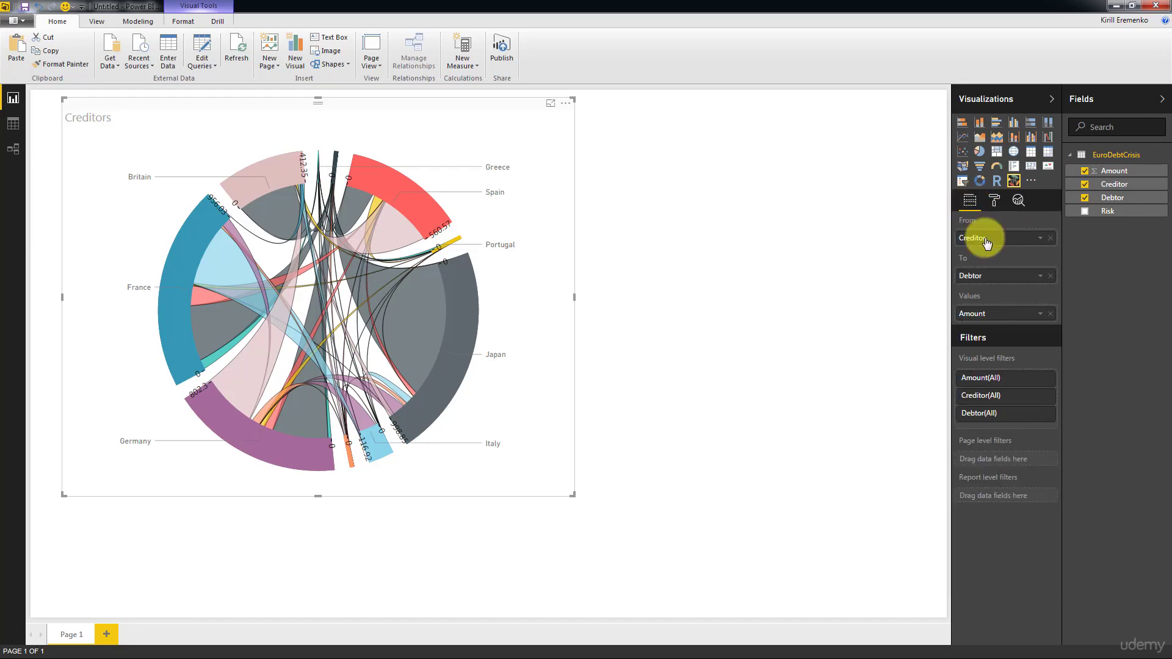
pyautogui.click(995, 206)
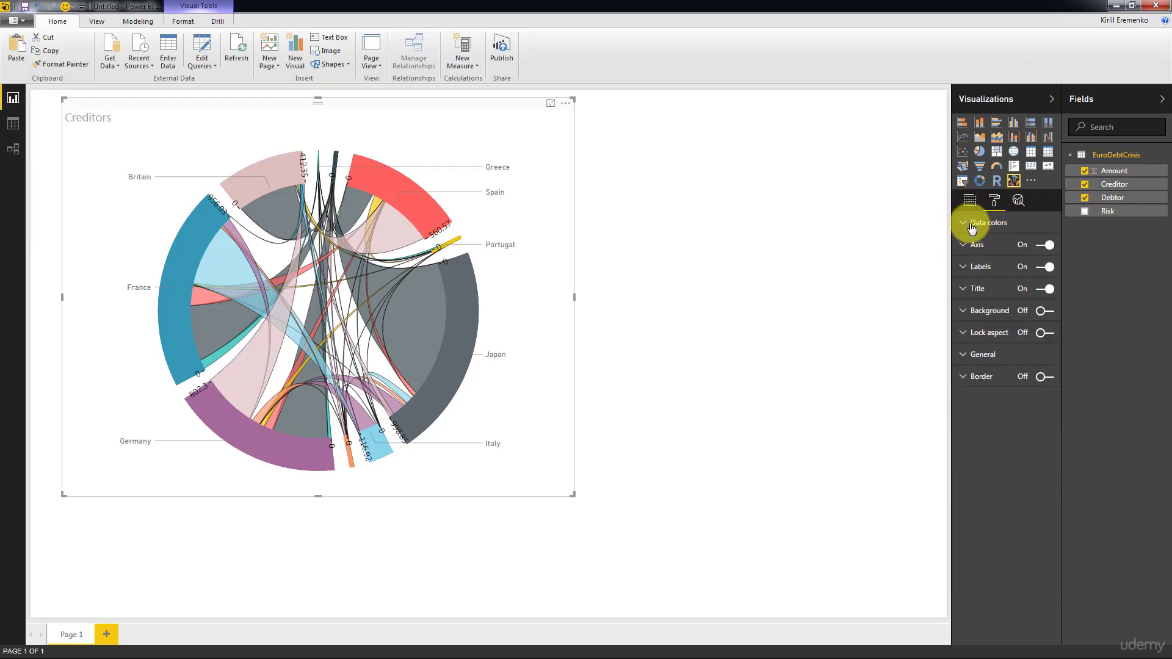
pyautogui.scroll(-2, 1006, 303)
pyautogui.scroll(2, 1020, 327)
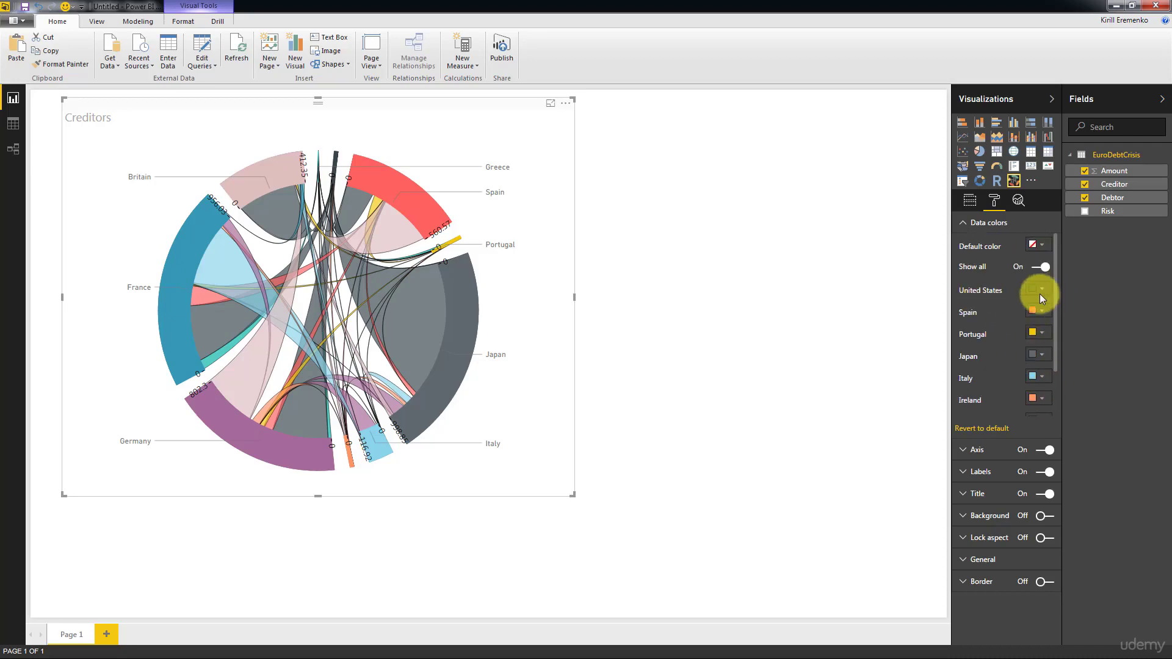
pyautogui.scroll(-2, 1022, 373)
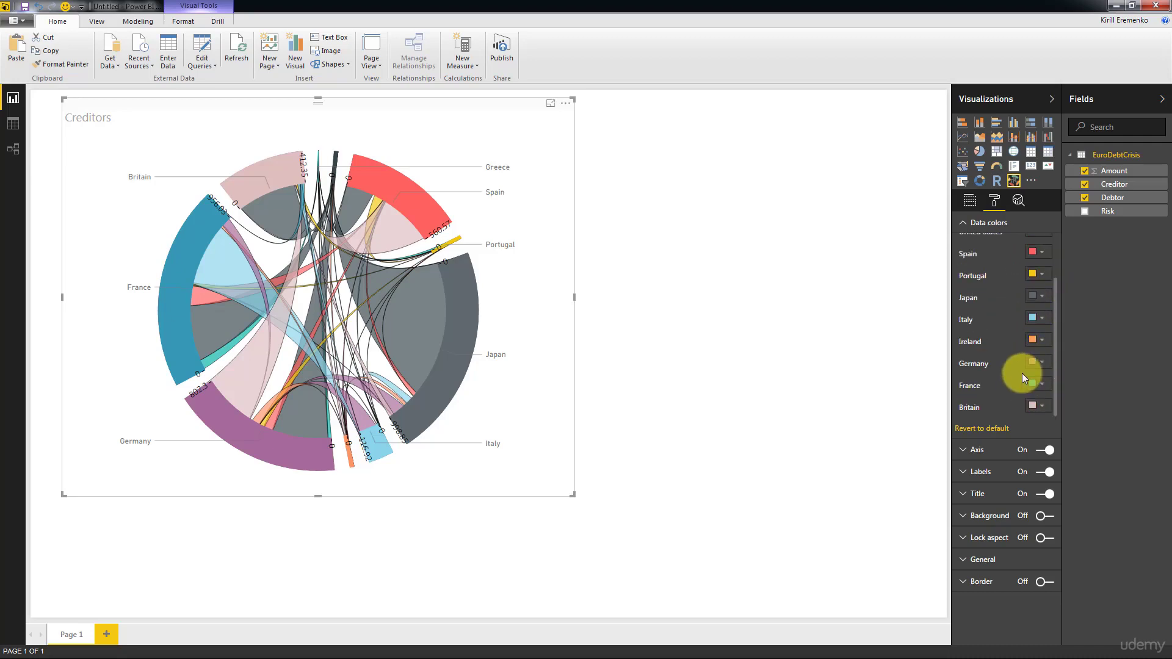
pyautogui.scroll(2, 1022, 372)
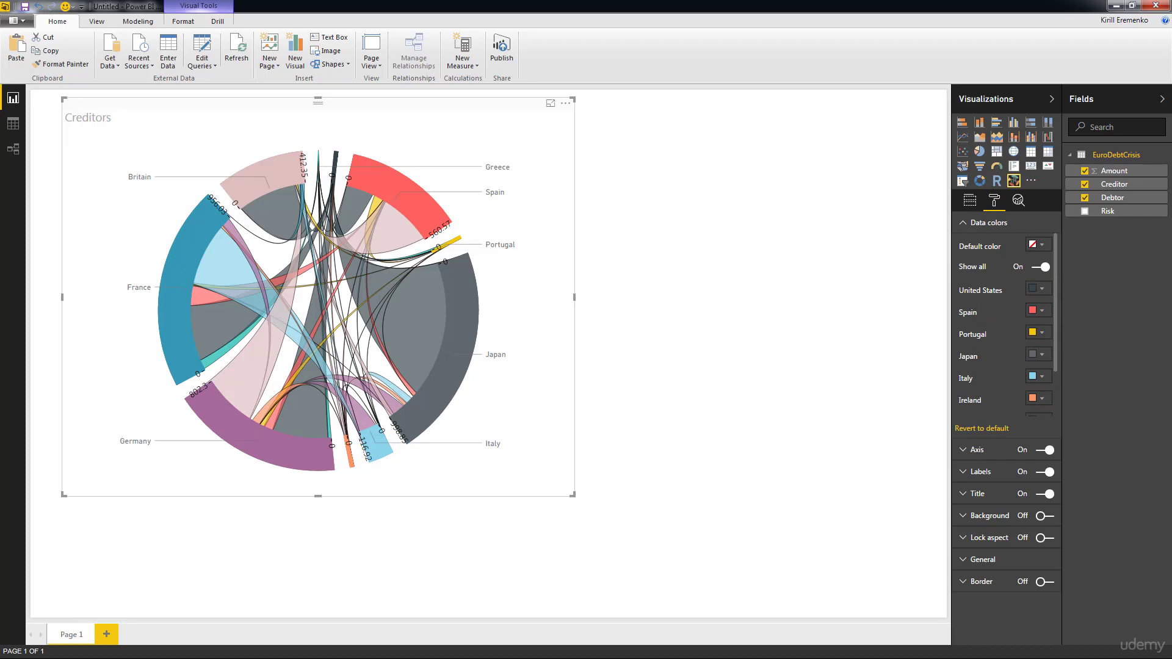
# Switch to EuroDebtCrisis.csv in Excel and sort the table by Debtor from Z to A.
pyautogui.hotkey('alt', 'Tab')
pyautogui.scroll(4, 705, 311)
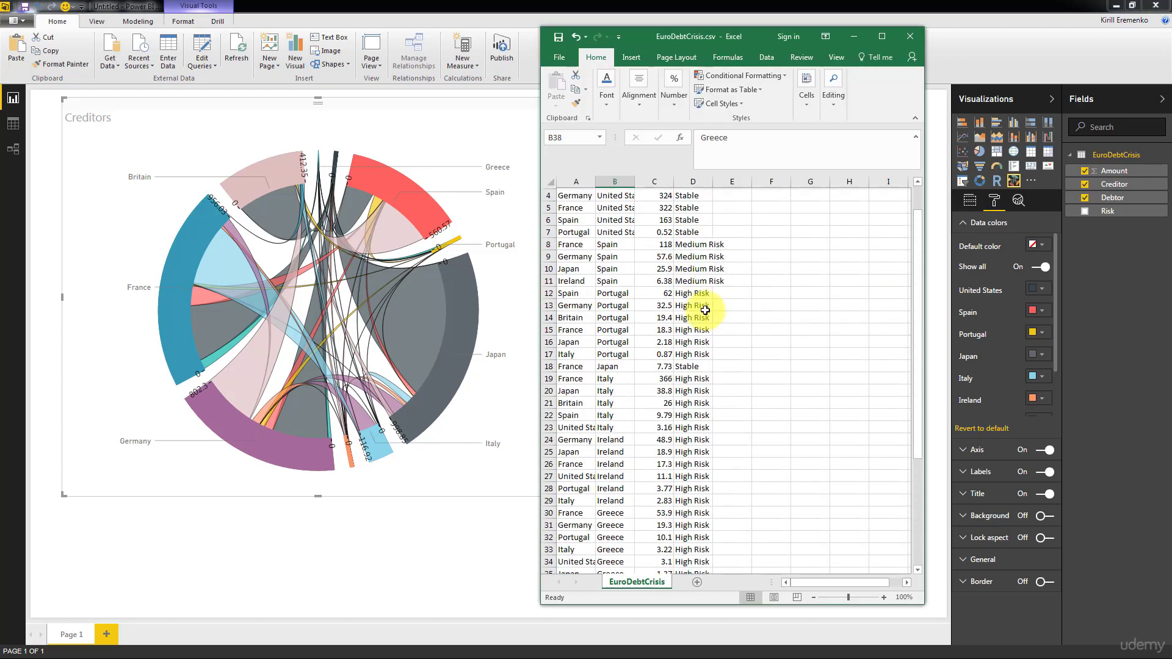
pyautogui.scroll(1, 705, 310)
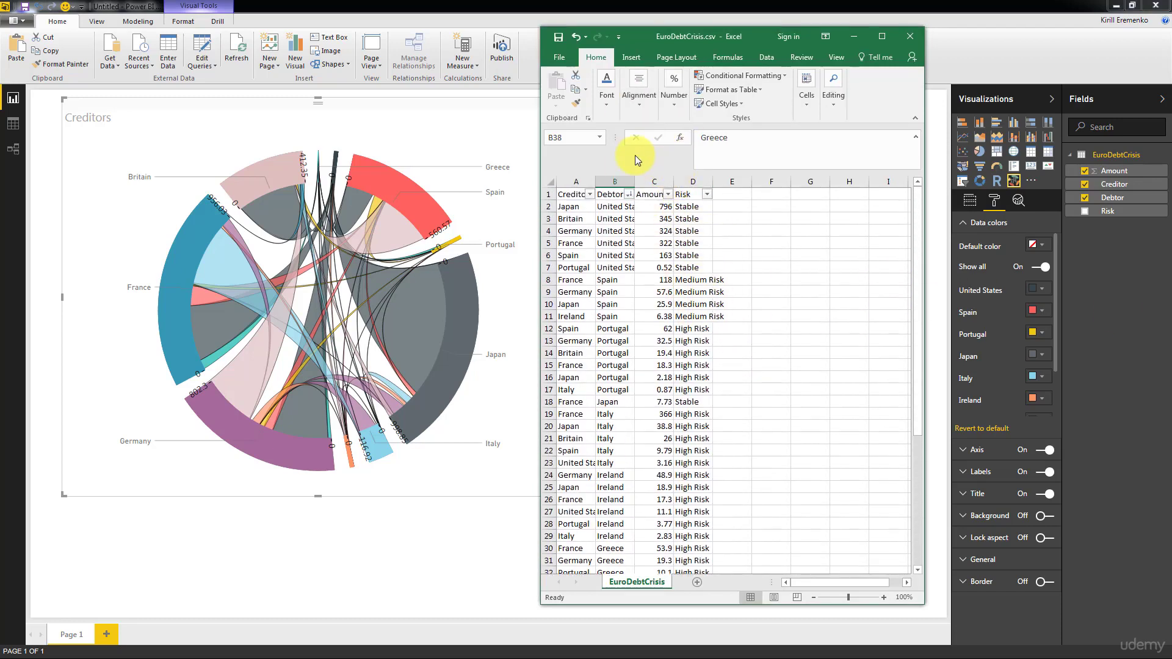
pyautogui.click(629, 194)
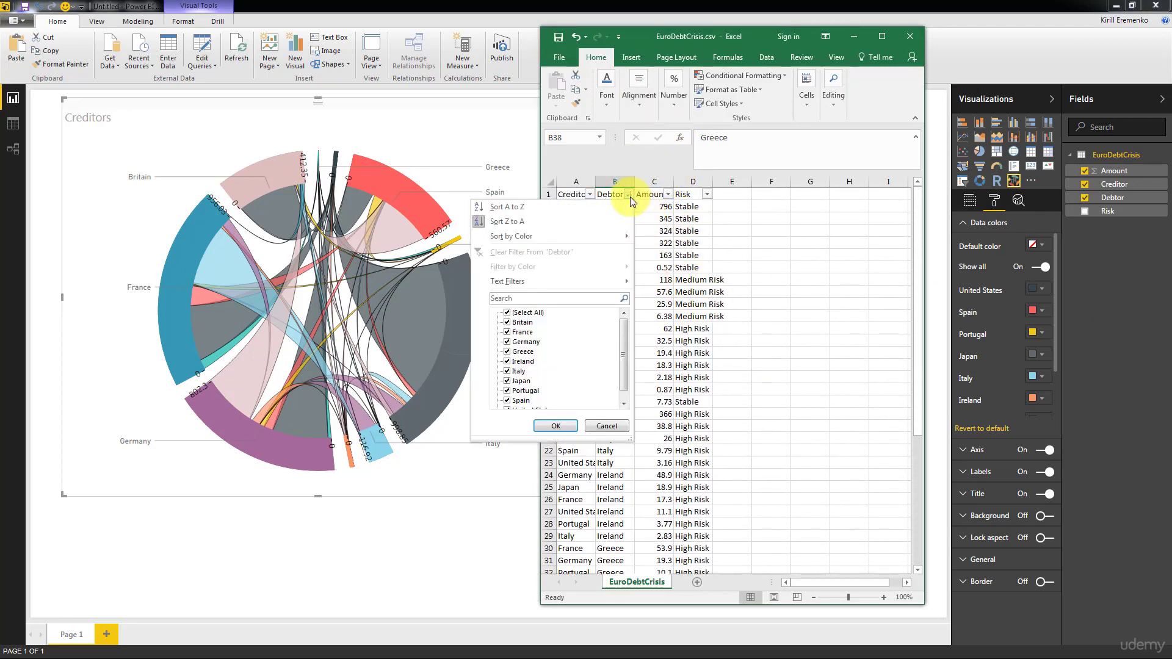
pyautogui.click(541, 207)
pyautogui.click(629, 194)
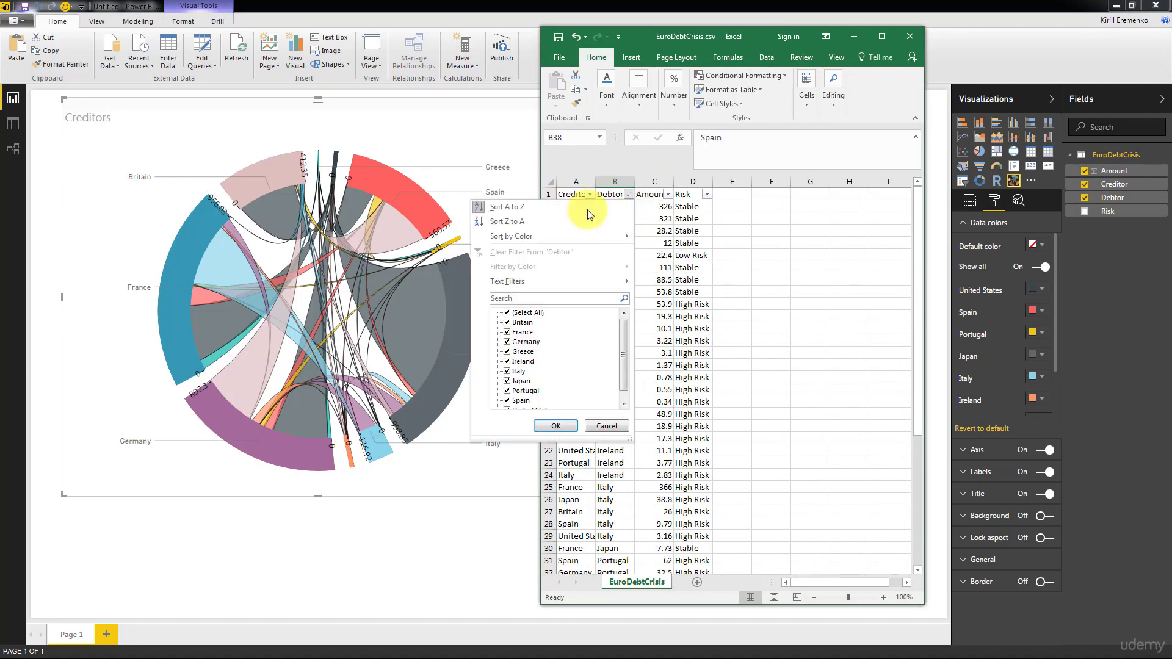
pyautogui.click(540, 222)
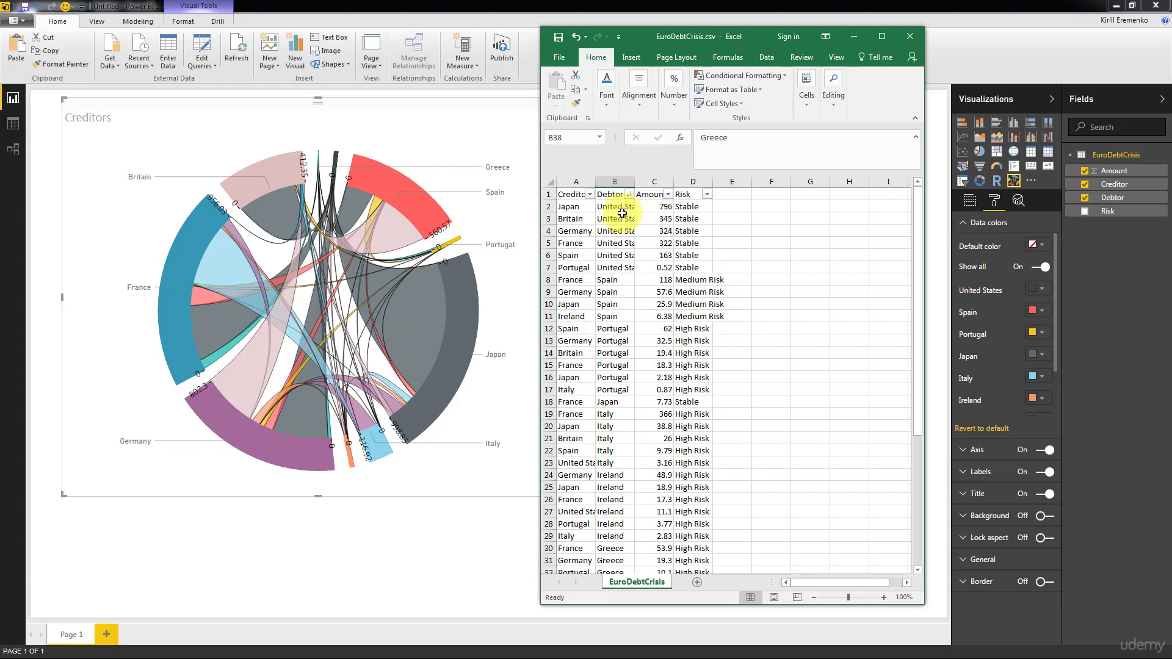
# Review the United States debtor rows and compare the risk ratings listed for the other debtors.
pyautogui.moveTo(623, 206); pyautogui.dragTo(616, 292)
pyautogui.moveTo(618, 206); pyautogui.dragTo(684, 267)
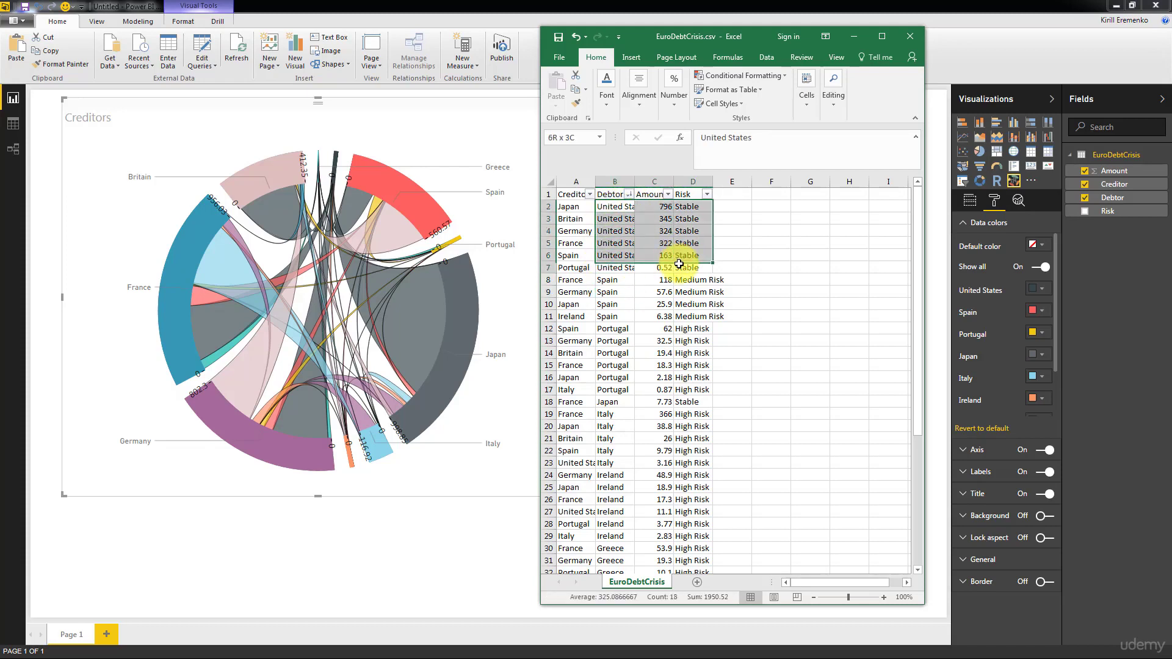
pyautogui.scroll(-4, 628, 309)
pyautogui.scroll(4, 627, 315)
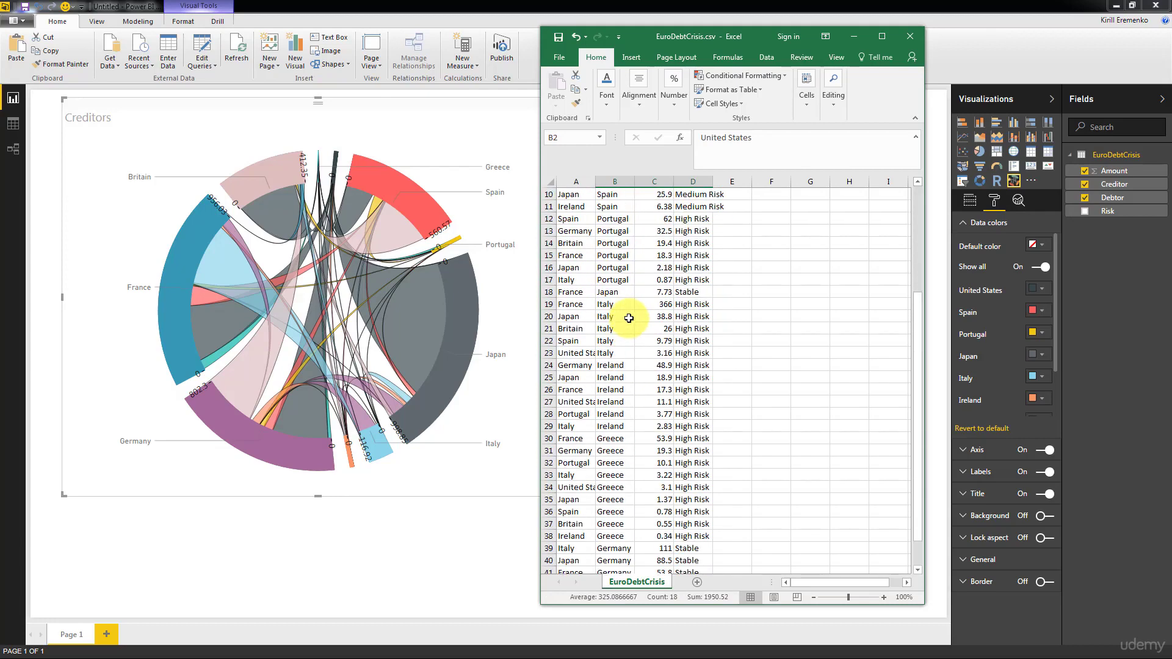
# Check the United States' risk rating in the spreadsheet and set its data color to a medium grey in Power BI.
pyautogui.click(657, 276)
pyautogui.click(618, 209)
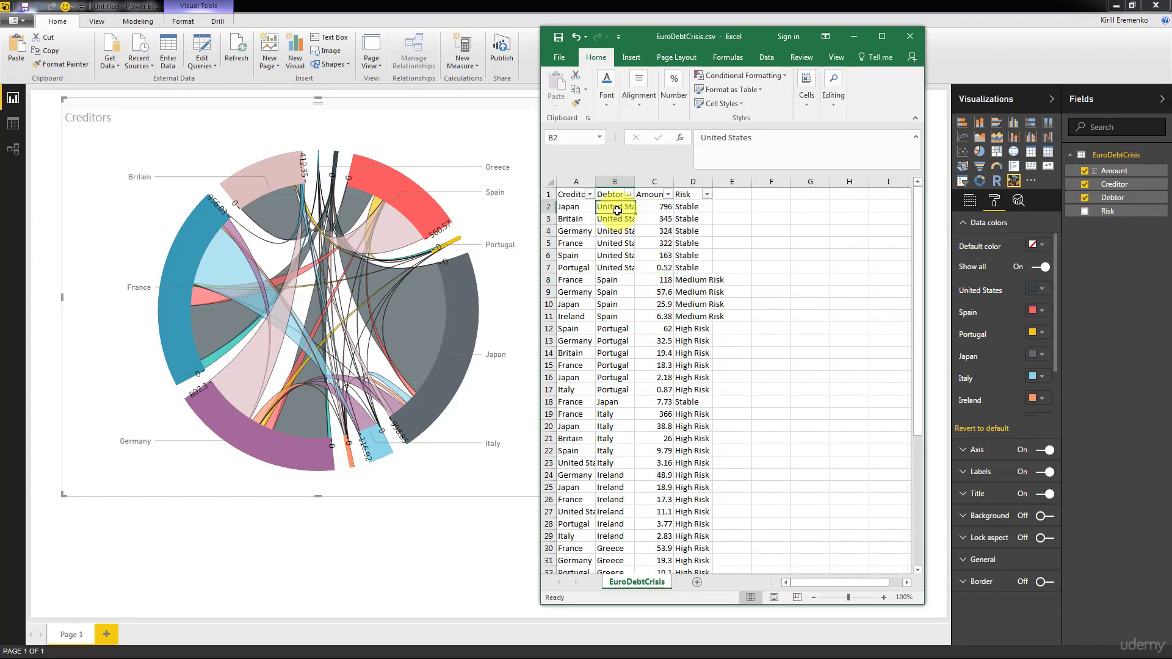
pyautogui.click(680, 206)
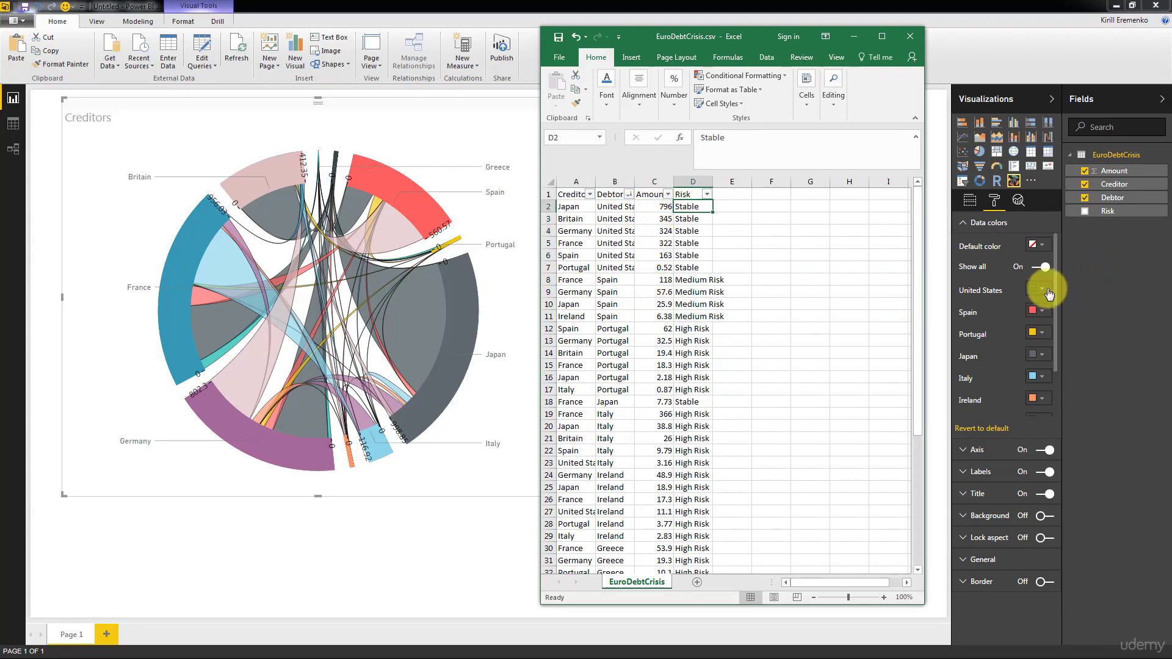
pyautogui.click(1049, 294)
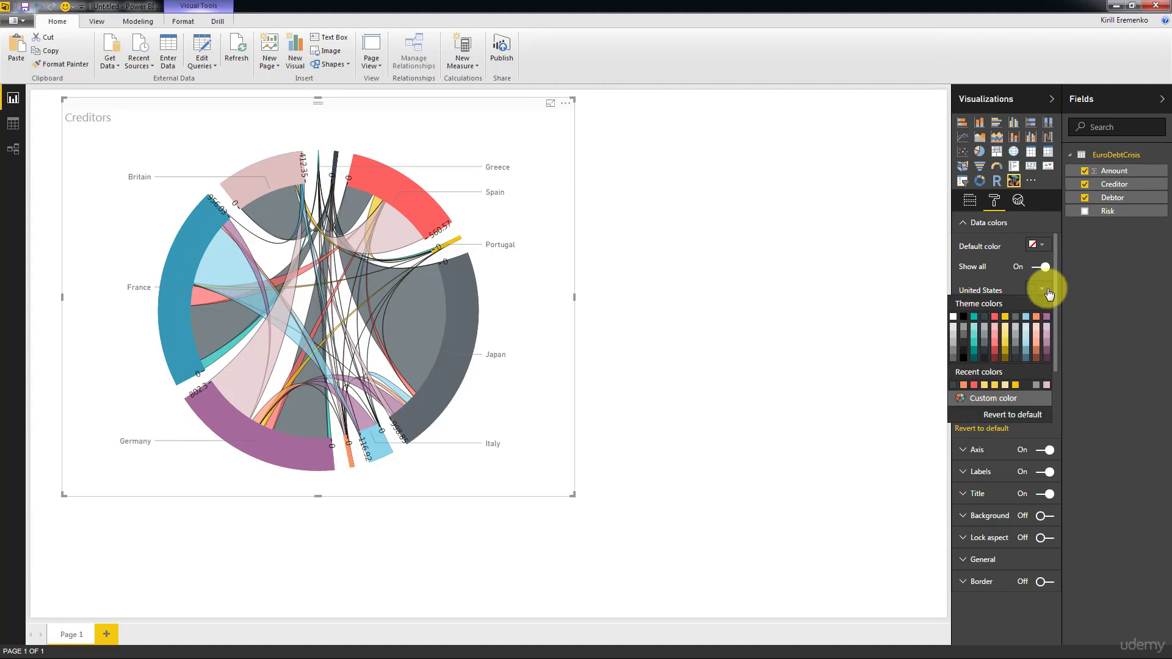
pyautogui.click(966, 331)
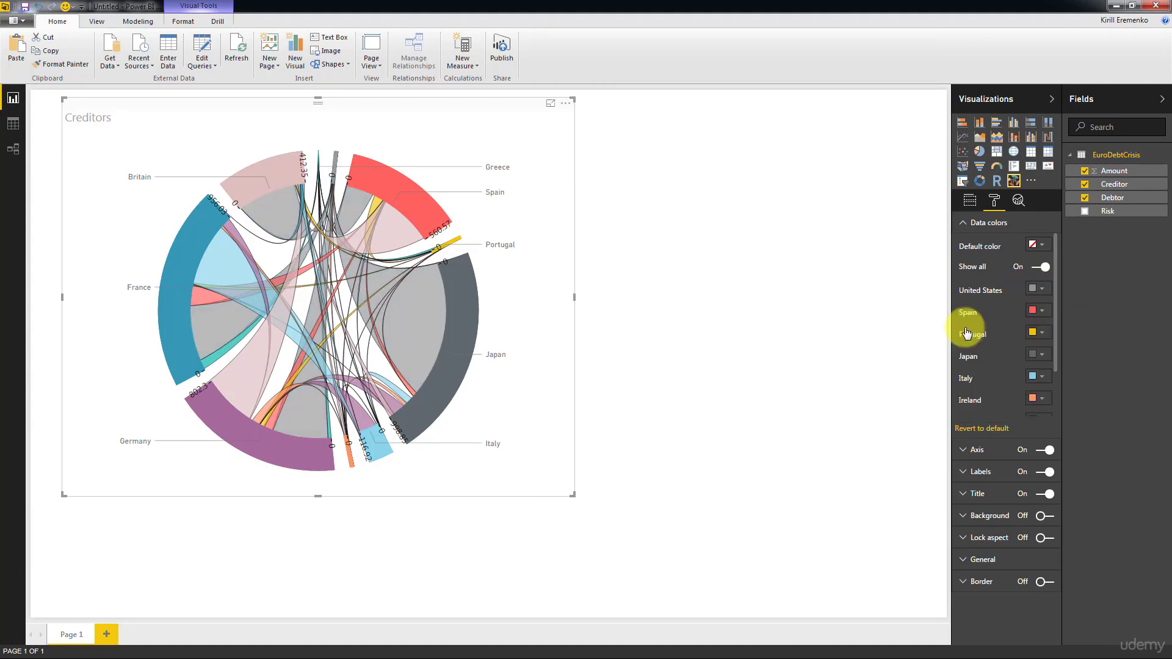
# Check Spain's risk rating in the spreadsheet and set Spain's data color in the chord chart to a light yellow.
pyautogui.hotkey('alt', 'Tab')
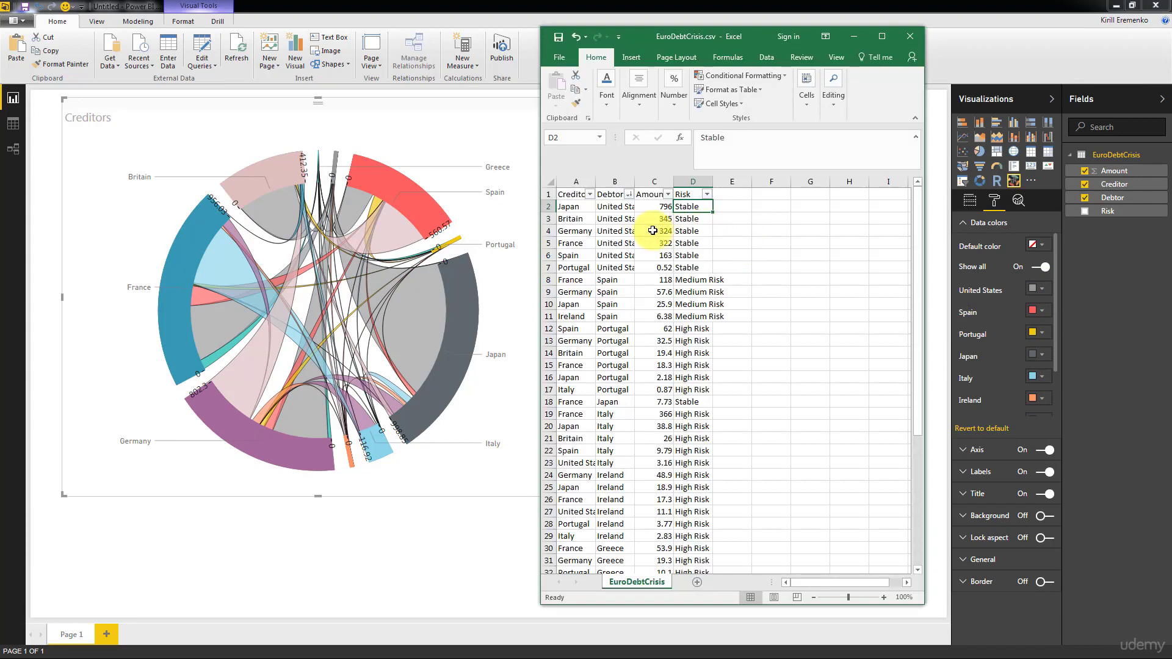
pyautogui.click(623, 279)
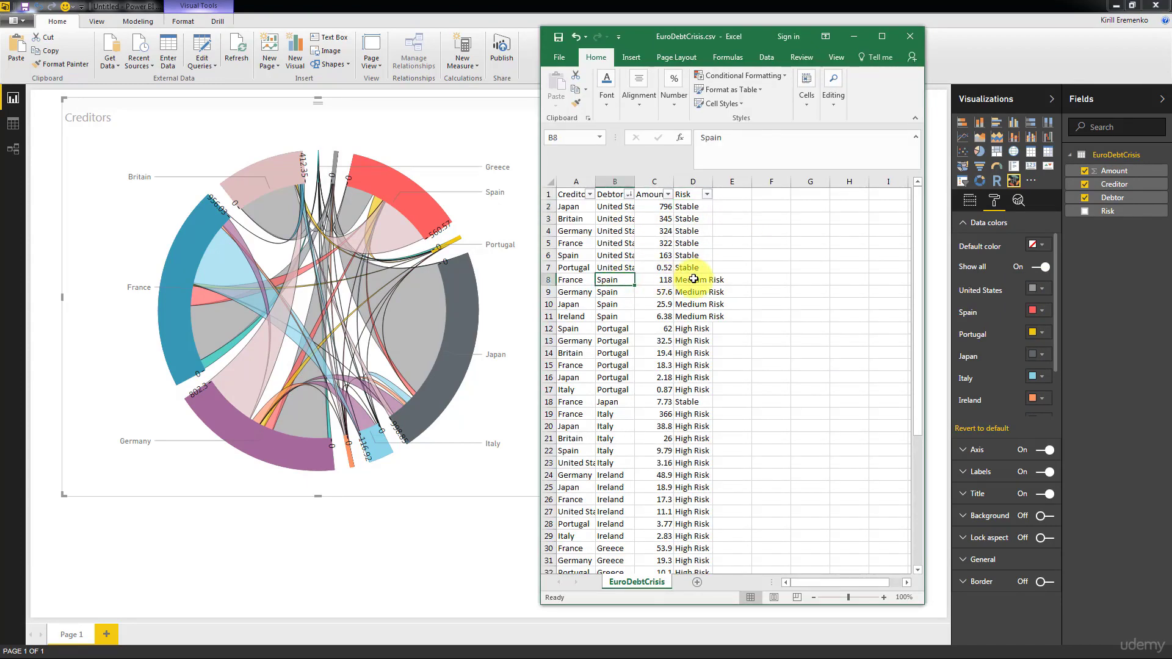
pyautogui.click(1041, 313)
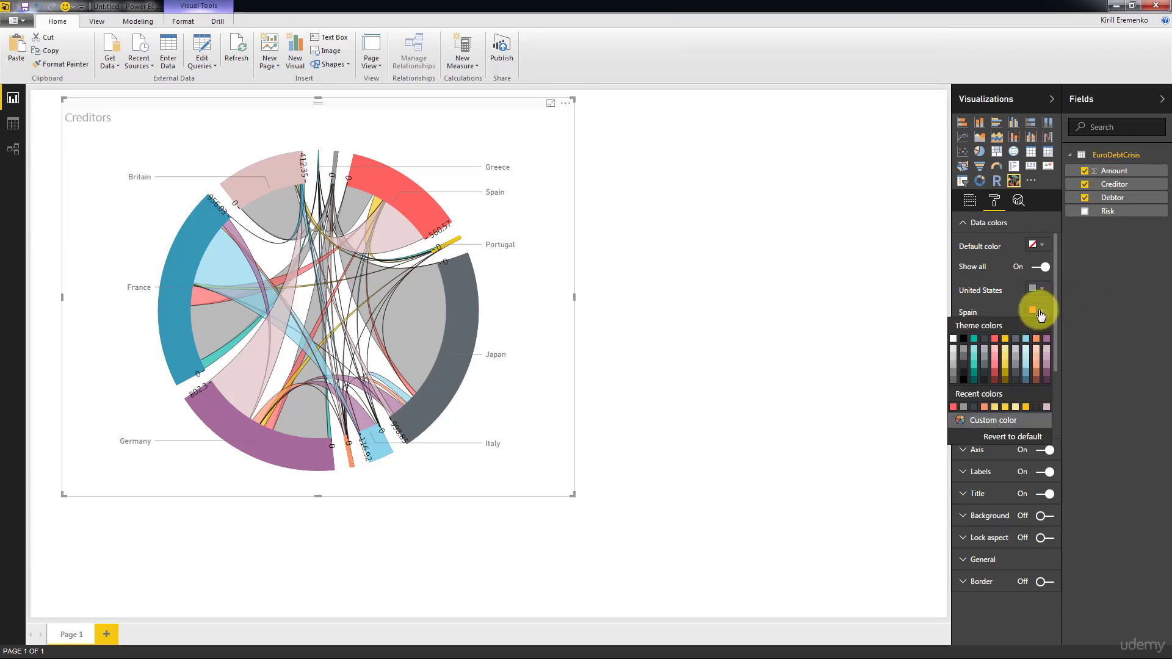
pyautogui.click(1005, 365)
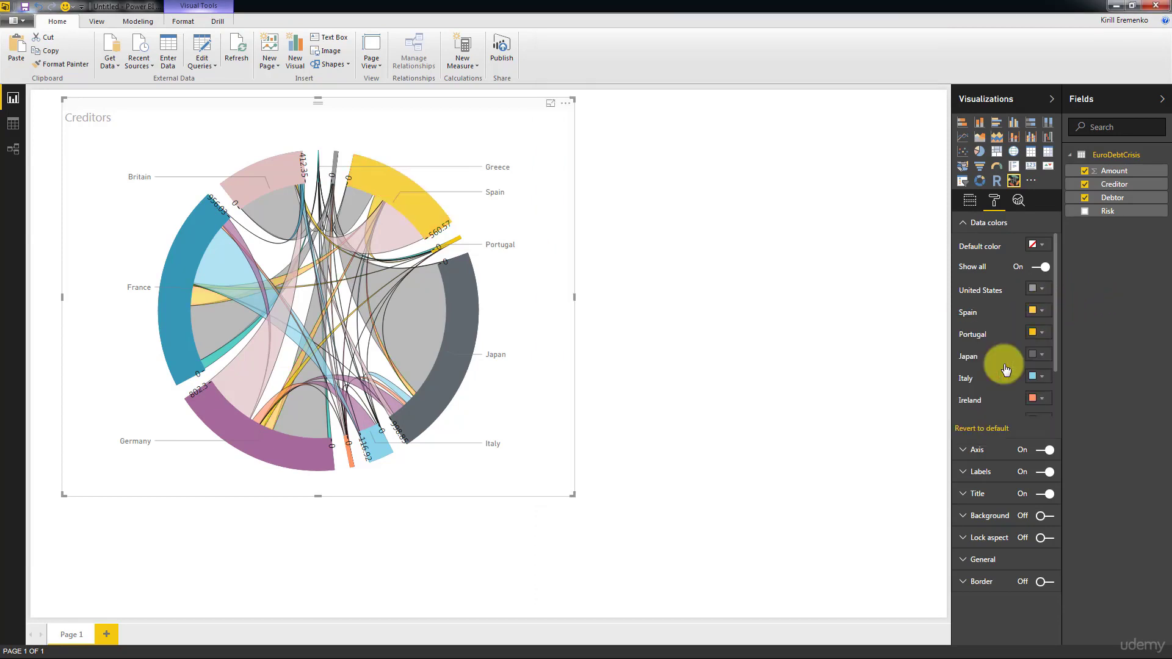
pyautogui.click(1040, 316)
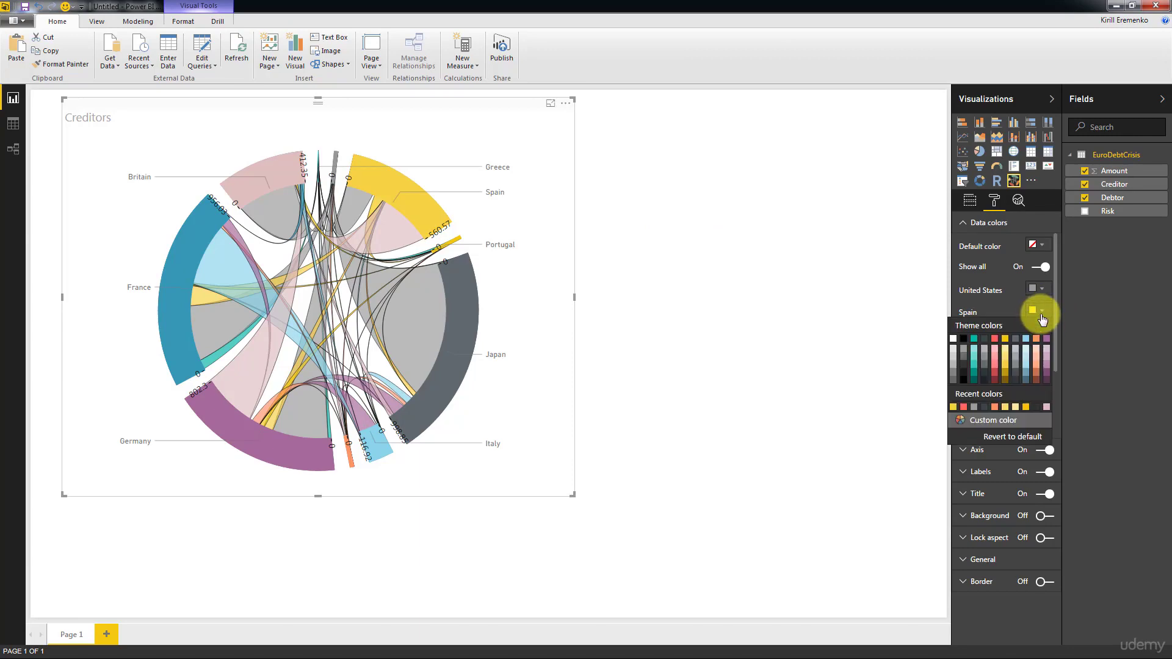
pyautogui.click(1006, 359)
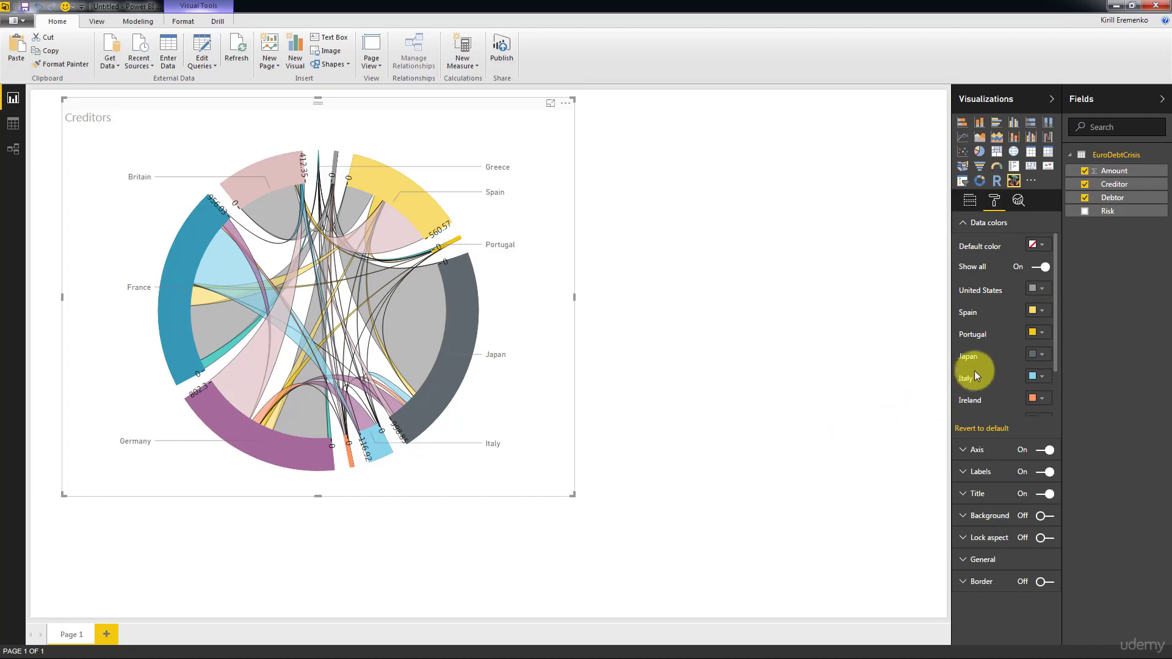
# Look up Portugal in the spreadsheet and set its chord chart data color to orange, leaving the chart deselected.
pyautogui.hotkey('alt', 'Tab')
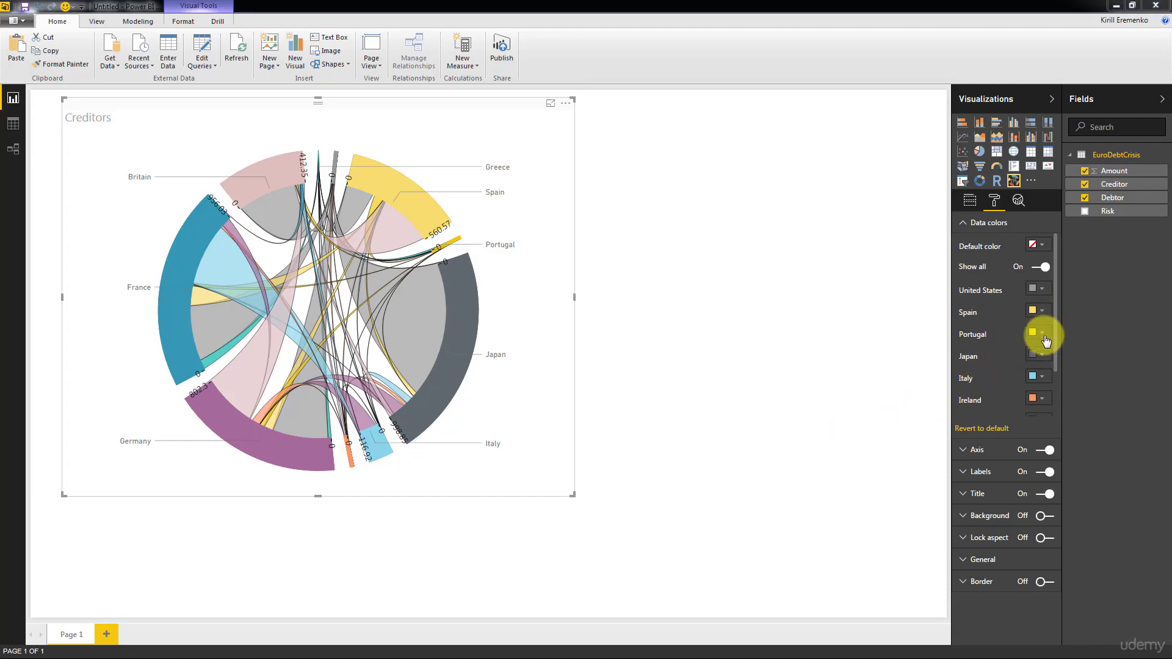
pyautogui.click(633, 342)
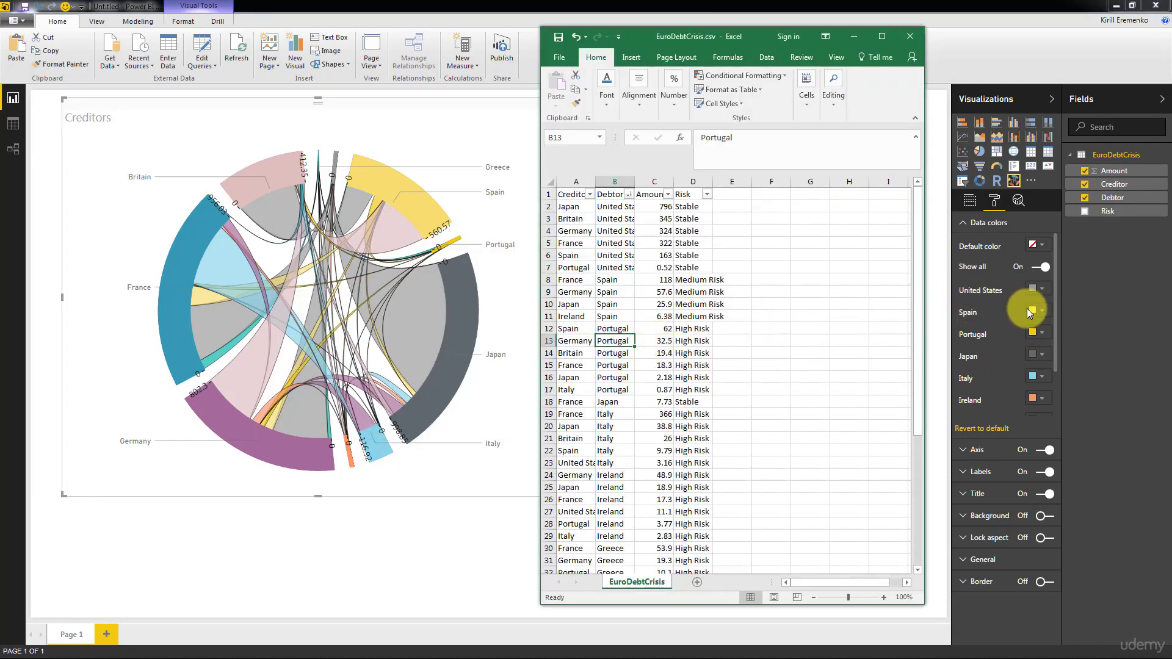
pyautogui.click(1049, 330)
pyautogui.click(1048, 333)
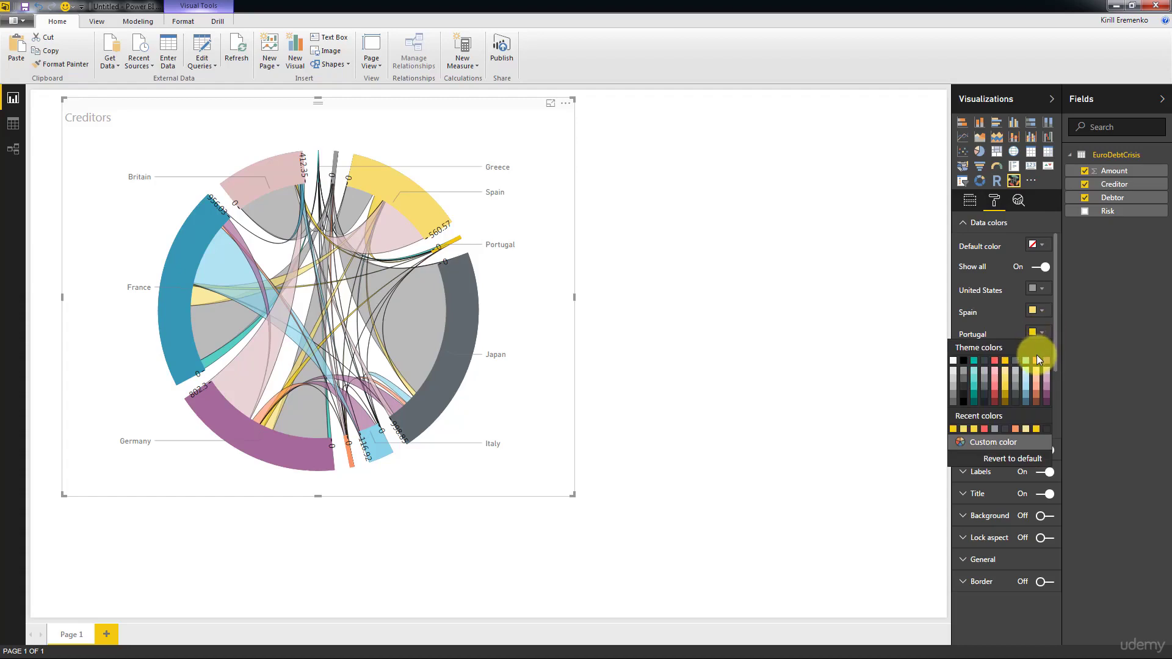
pyautogui.click(1036, 361)
pyautogui.click(773, 393)
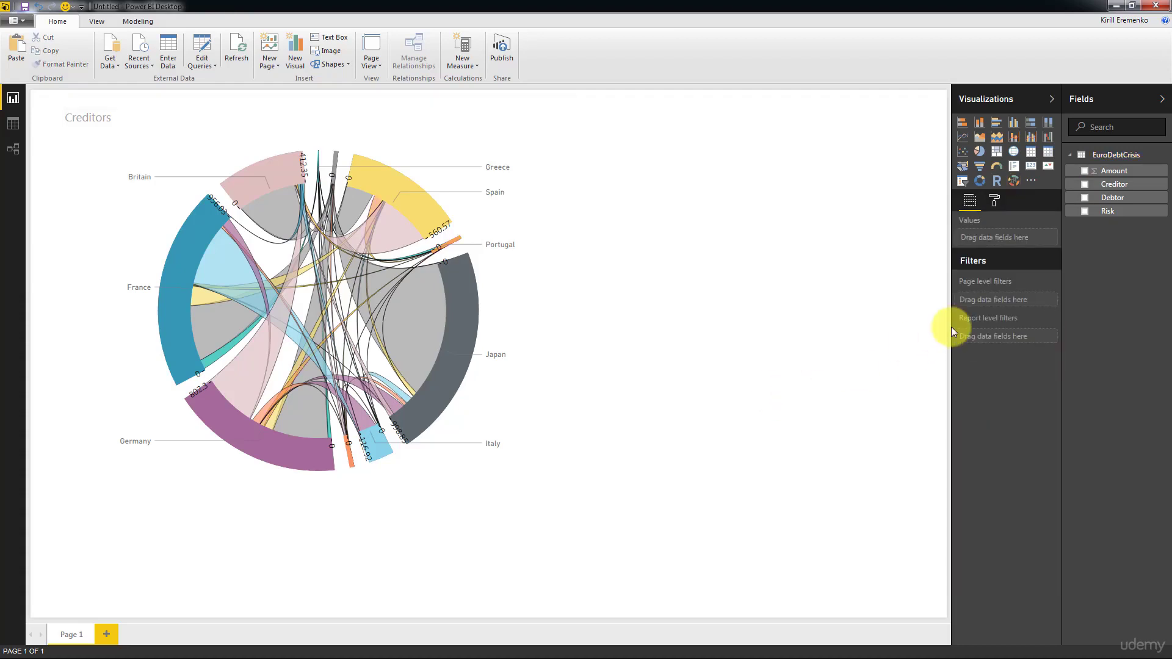
# Reselect the Creditors chord chart and reopen its list of data colors.
pyautogui.click(996, 203)
pyautogui.click(528, 320)
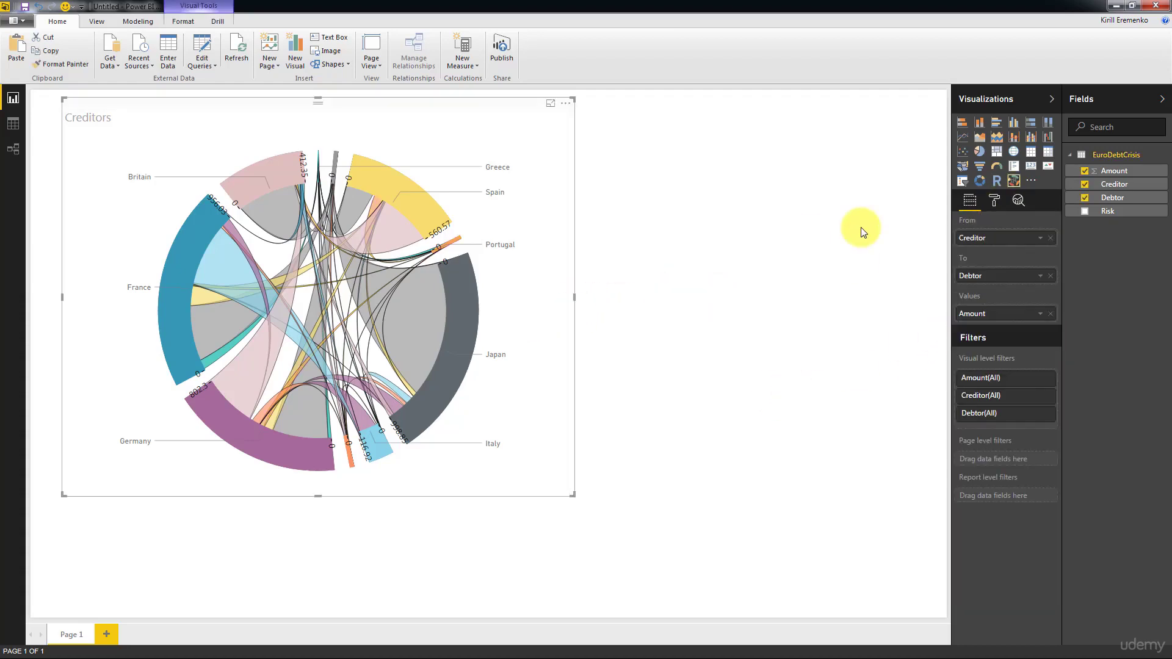
pyautogui.click(995, 200)
pyautogui.click(980, 223)
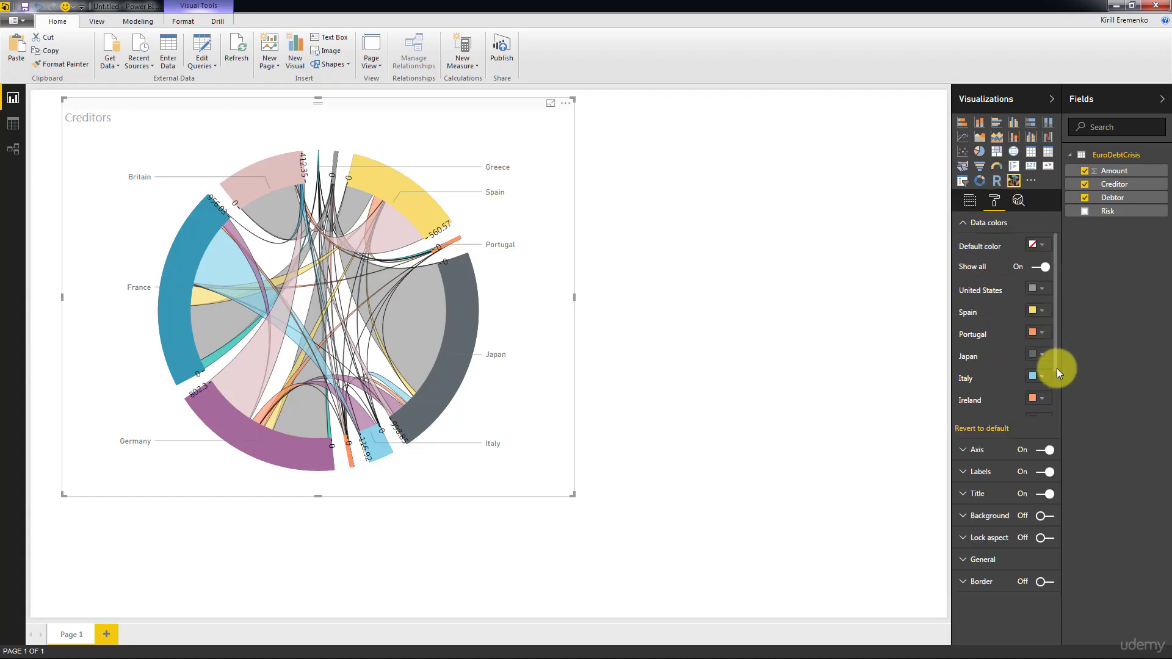
# Check Japan's risk rating in the EuroDebtCrisis spreadsheet and set Japan's data color in the chord chart to medium grey.
pyautogui.hotkey('alt', 'Tab')
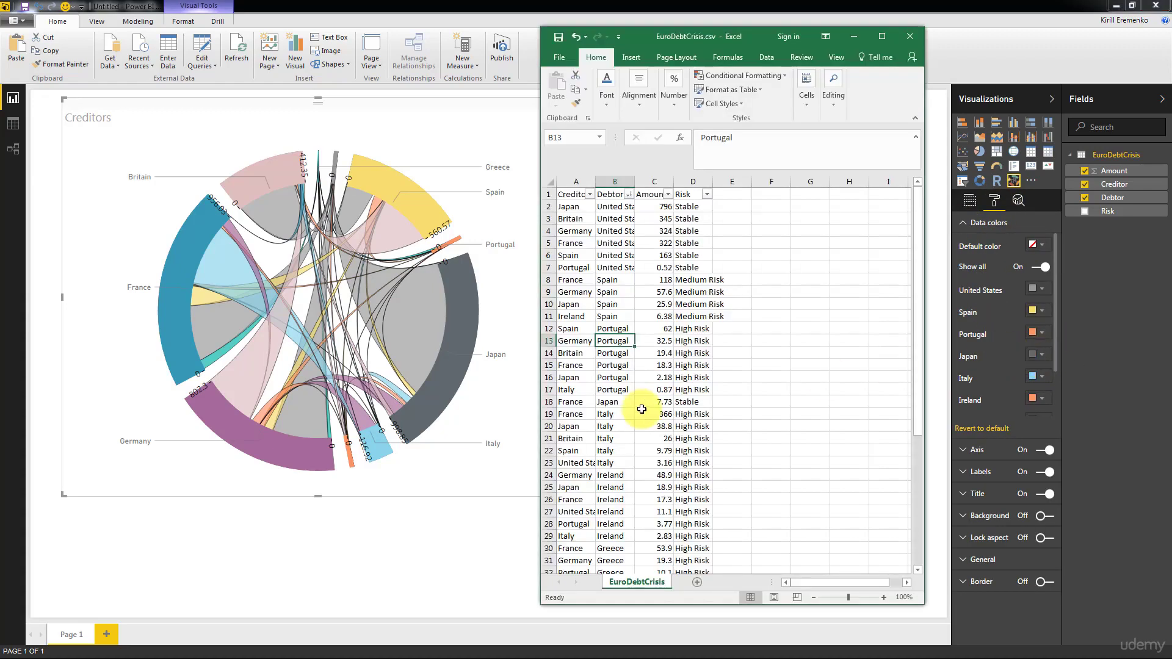
pyautogui.moveTo(622, 407); pyautogui.dragTo(702, 402)
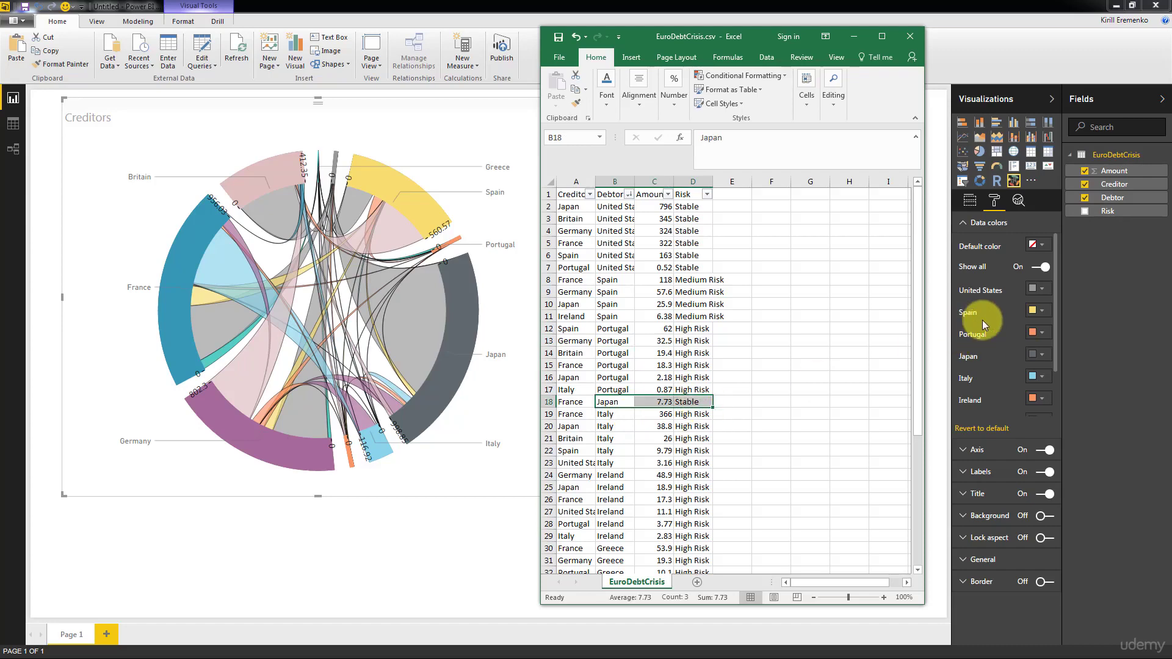
pyautogui.click(1044, 294)
pyautogui.click(1041, 311)
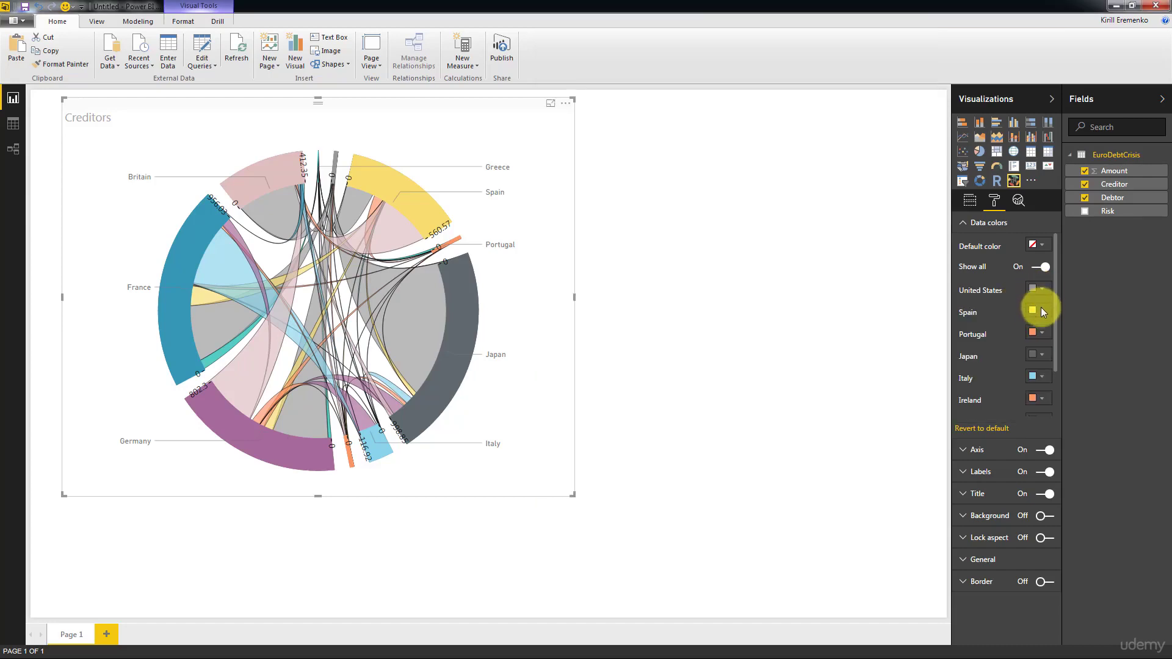
pyautogui.click(1041, 354)
pyautogui.click(961, 390)
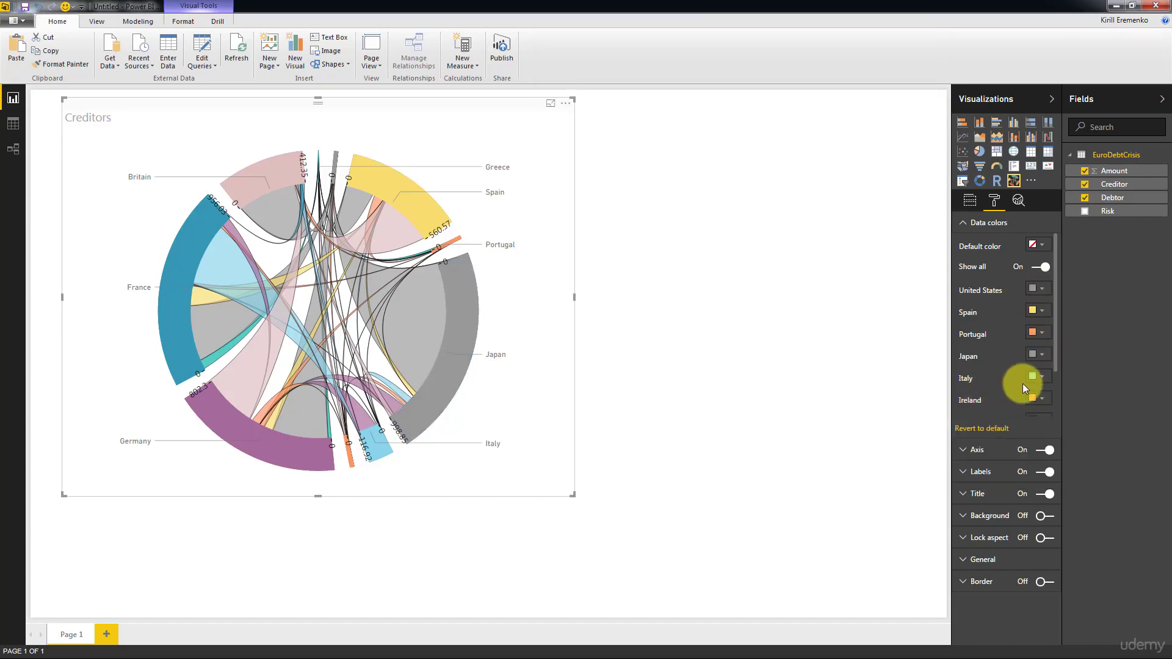
# Look up Italy's risk rating in the spreadsheet and set Italy's data color in Power BI to orange.
pyautogui.hotkey('alt', 'Tab')
pyautogui.click(629, 414)
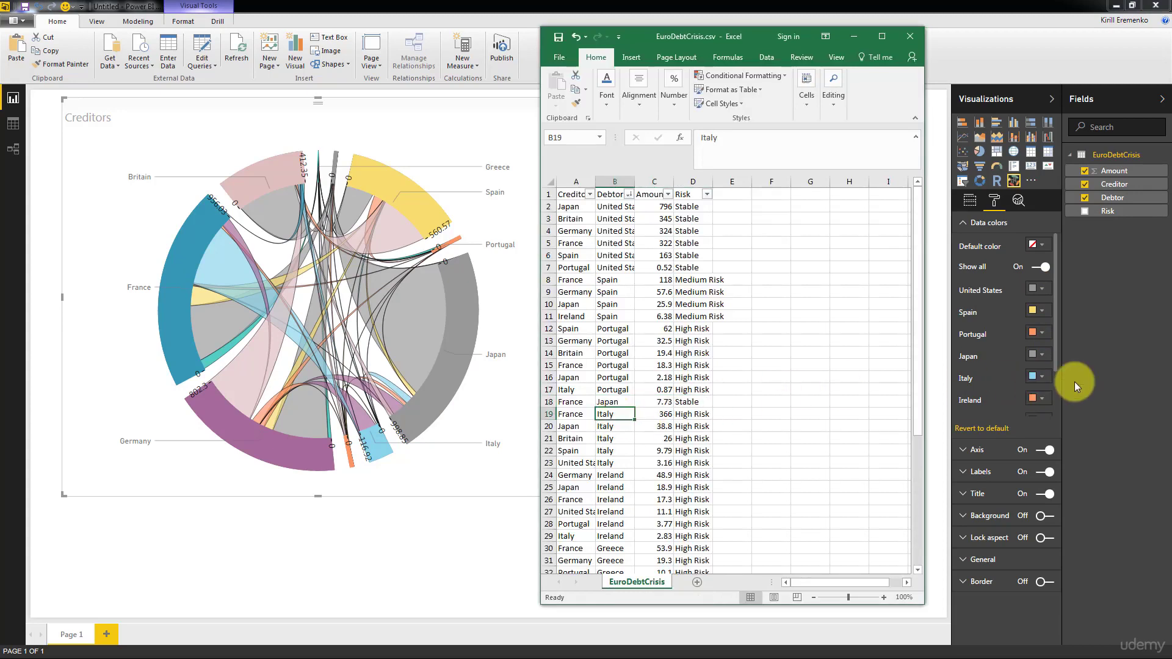
pyautogui.click(1049, 383)
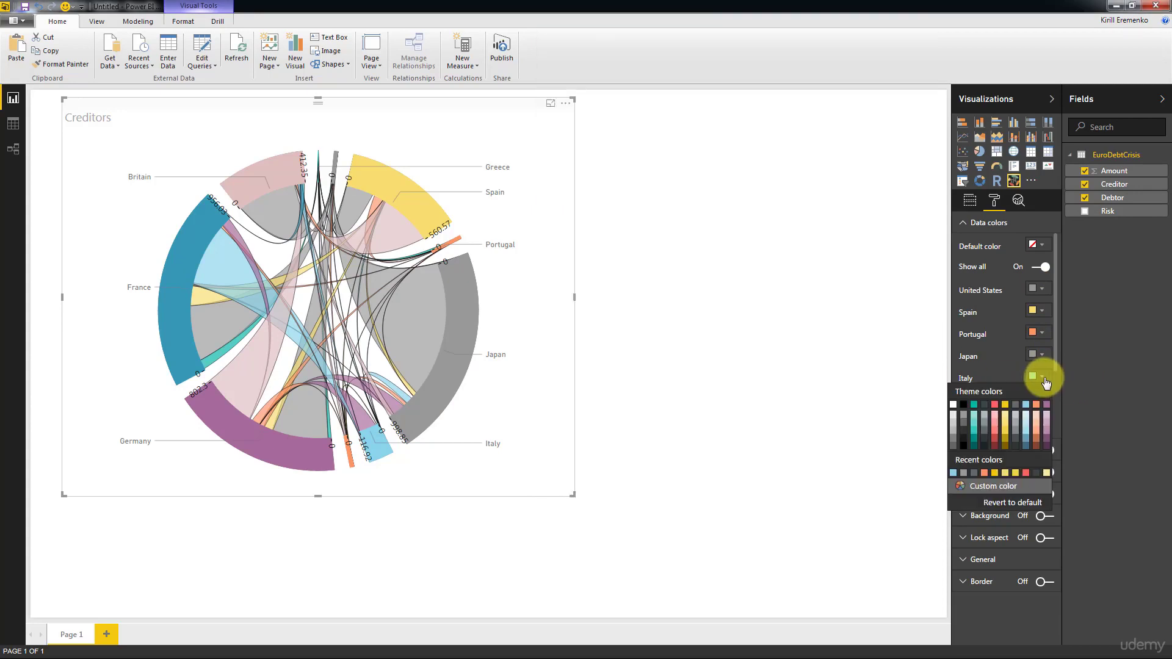
pyautogui.click(1035, 415)
# Check Ireland's risk rating in the spreadsheet and apply orange as Ireland's data color in the chord chart.
pyautogui.scroll(-2, 1015, 393)
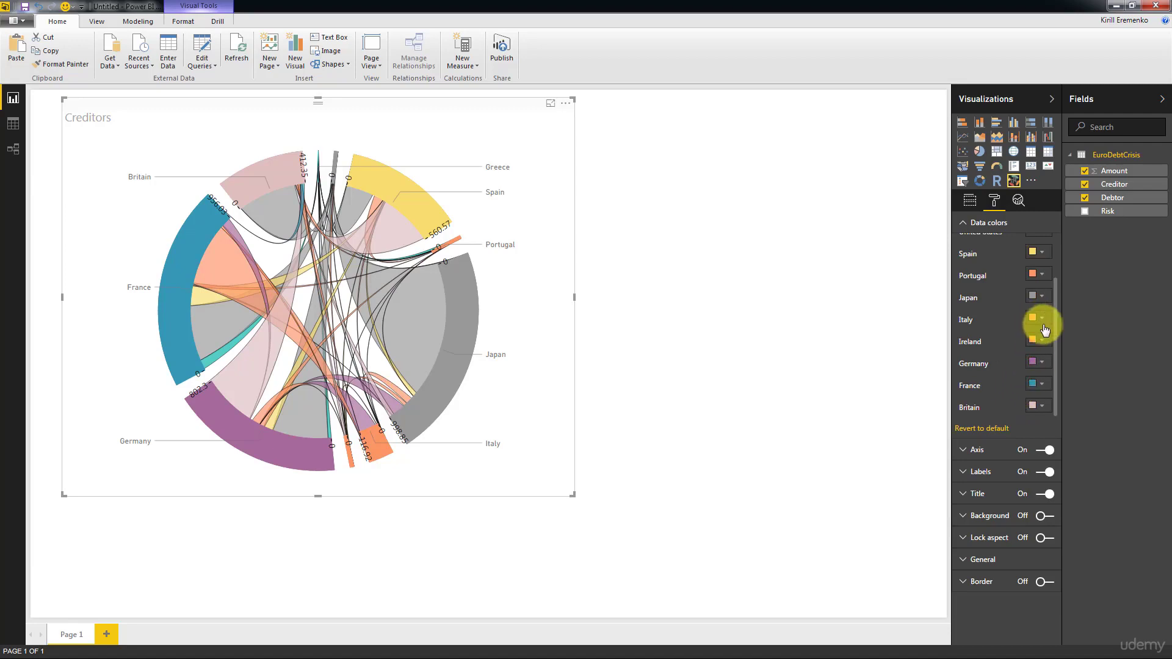
pyautogui.hotkey('alt', 'Tab')
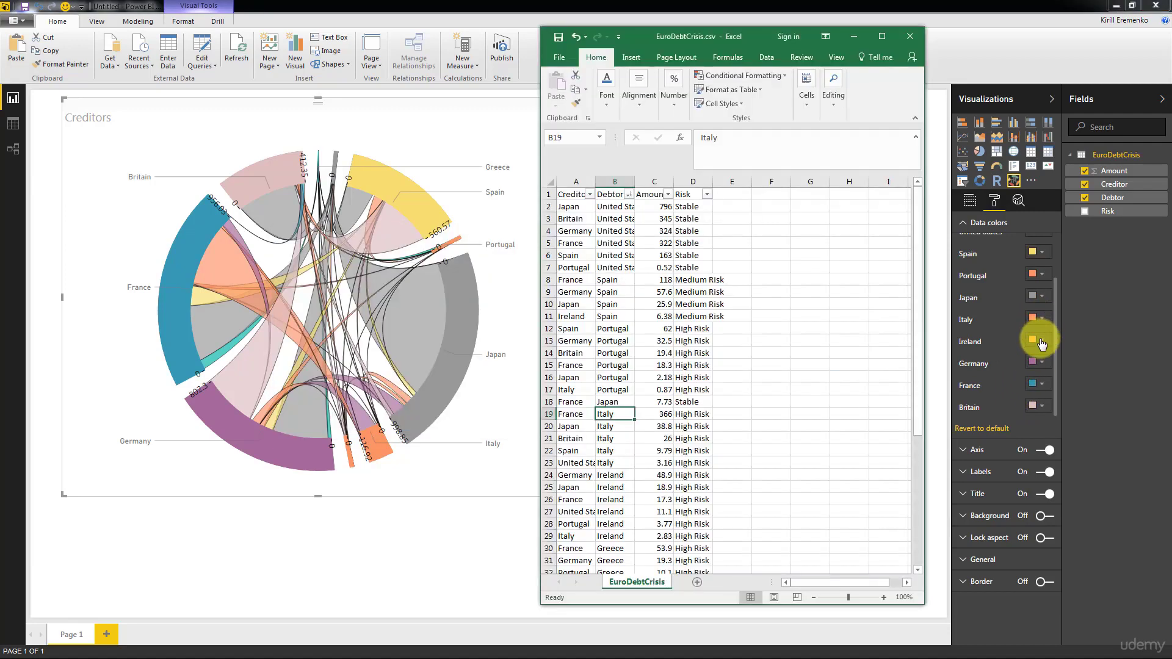
pyautogui.click(617, 476)
pyautogui.scroll(-2, 626, 514)
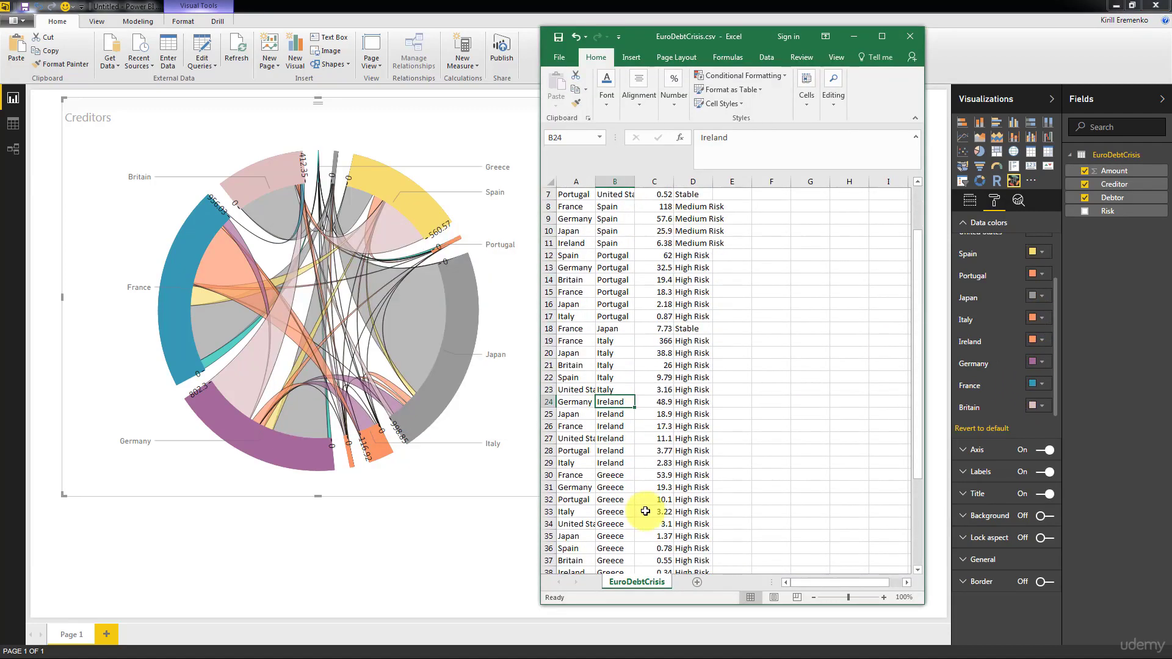
pyautogui.click(1042, 342)
pyautogui.click(1036, 368)
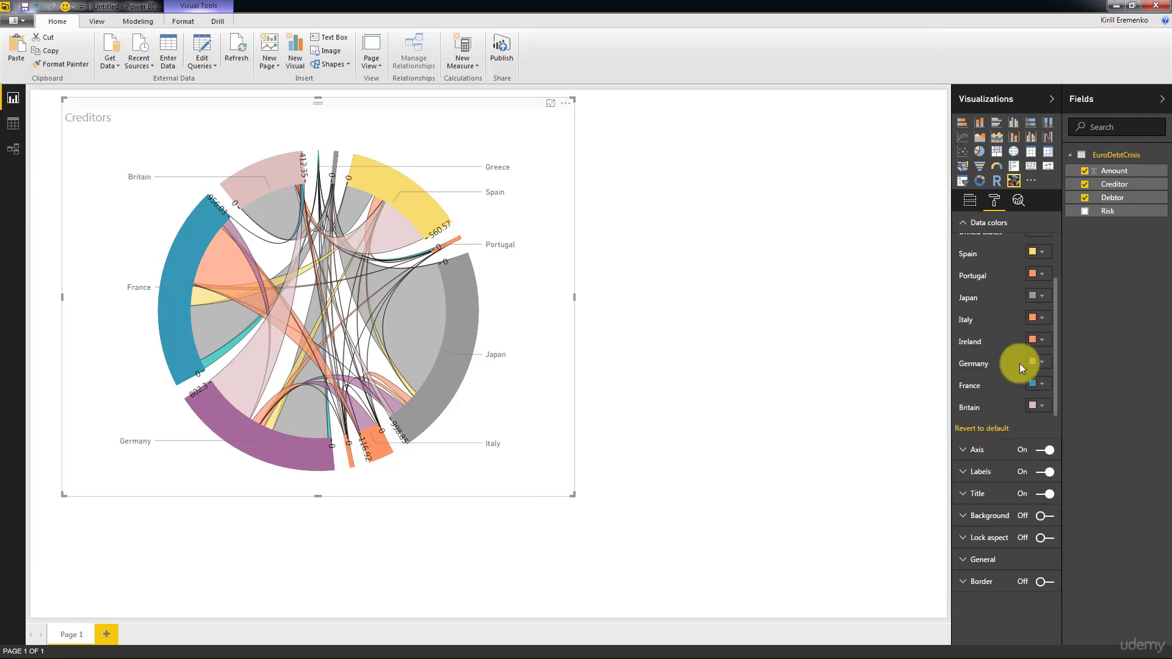
# Check the risk rating in the Greece debtor rows of the spreadsheet.
pyautogui.hotkey('alt', 'Tab')
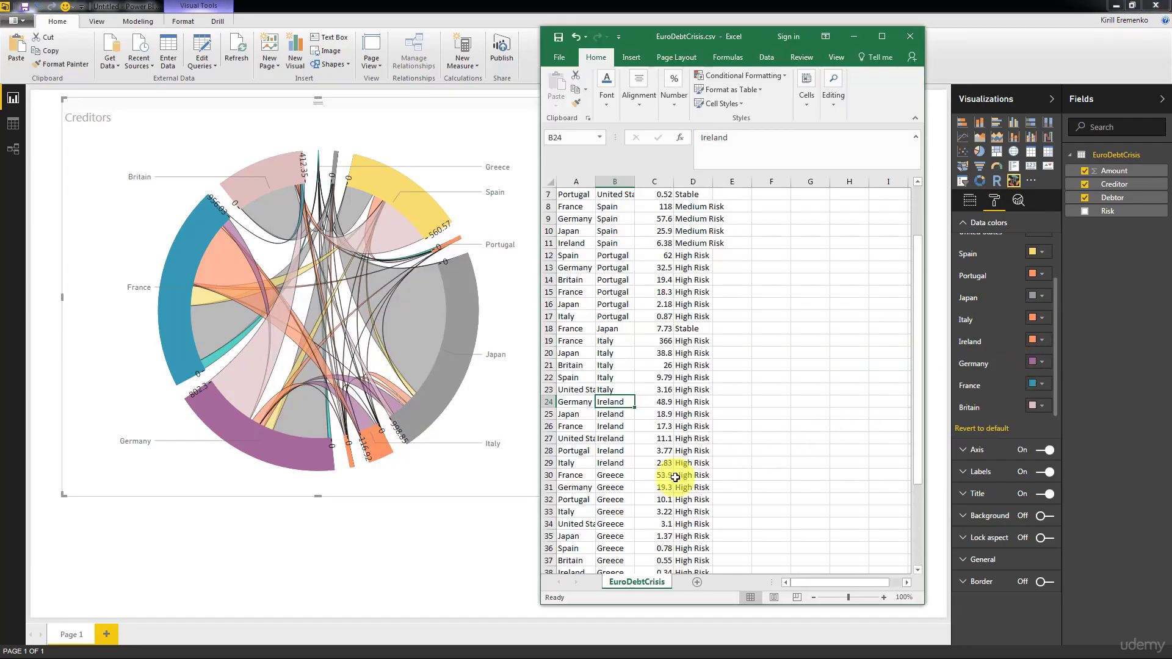
pyautogui.moveTo(611, 477); pyautogui.dragTo(610, 553)
pyautogui.scroll(-4, 641, 536)
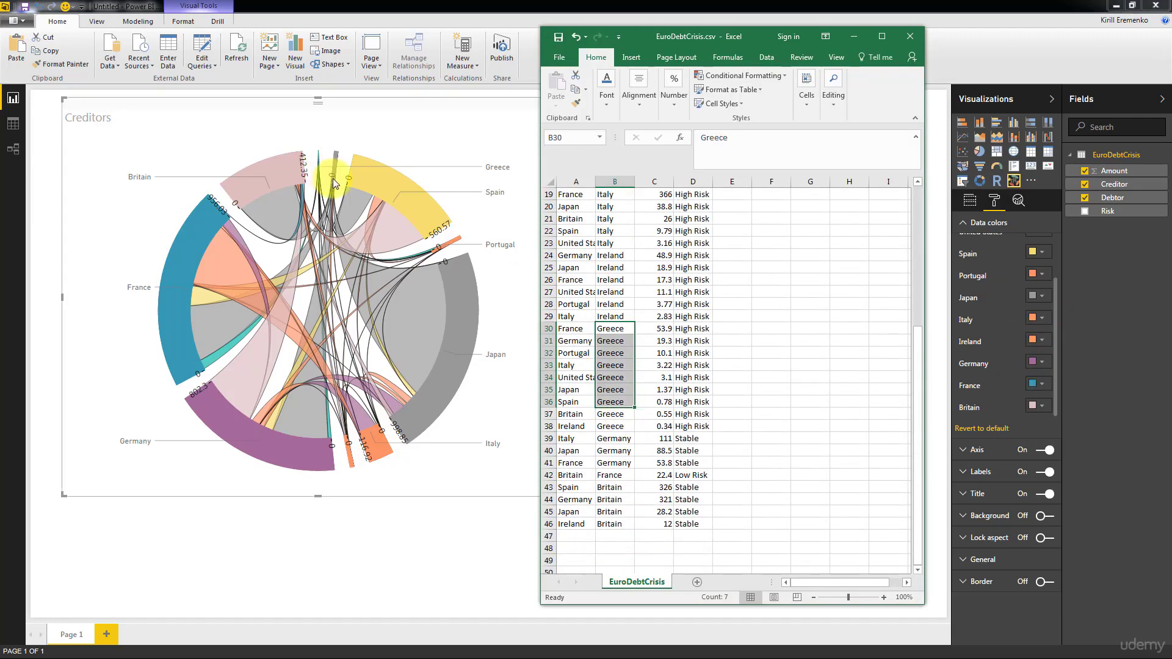
# Check Germany's risk rating in the spreadsheet and set Germany's data color in the chord chart to medium grey.
pyautogui.click(614, 438)
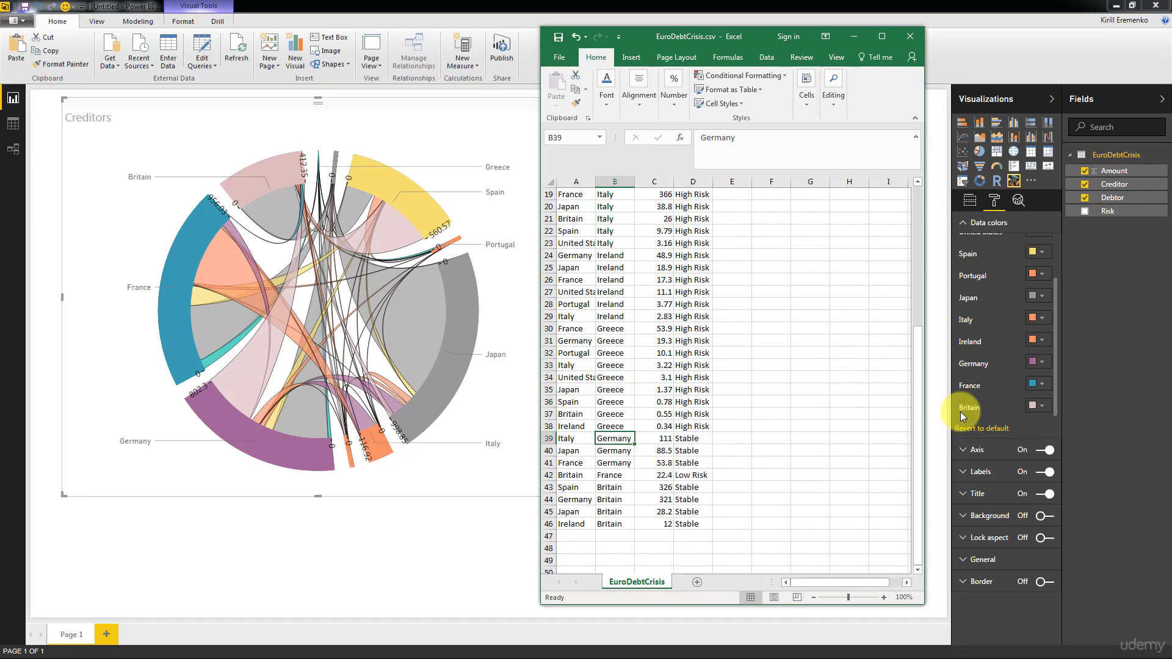
pyautogui.click(1033, 387)
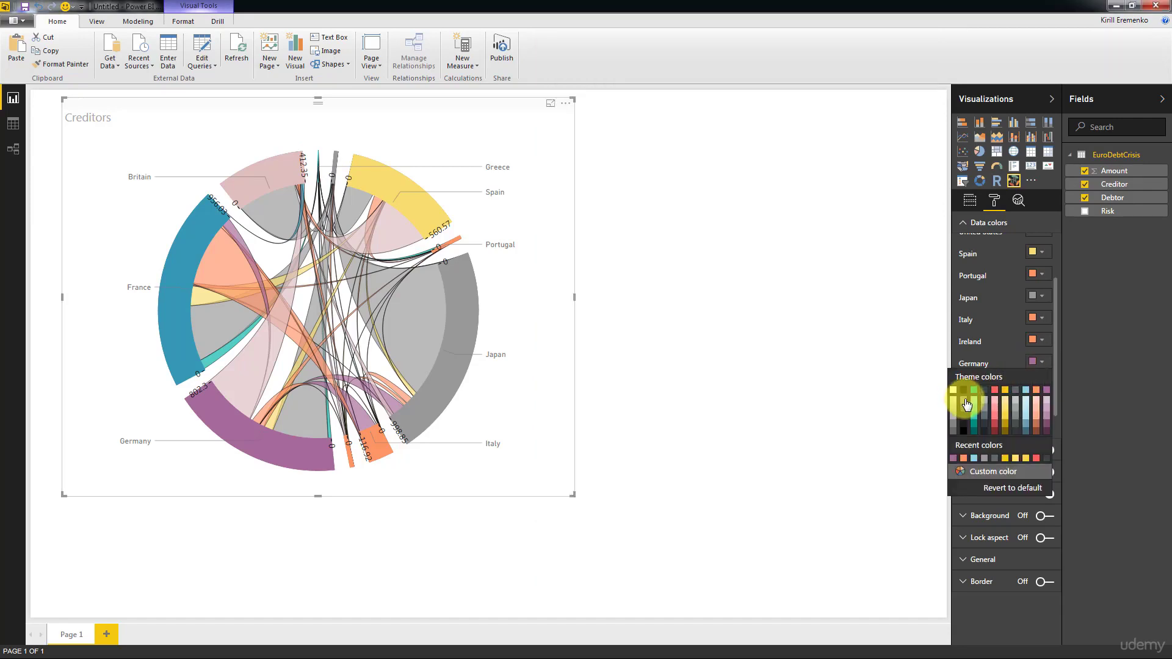
pyautogui.click(966, 404)
# Check France's risk rating in the spreadsheet and set France's data color in Power BI to a pale yellow.
pyautogui.hotkey('alt', 'Tab')
pyautogui.click(614, 464)
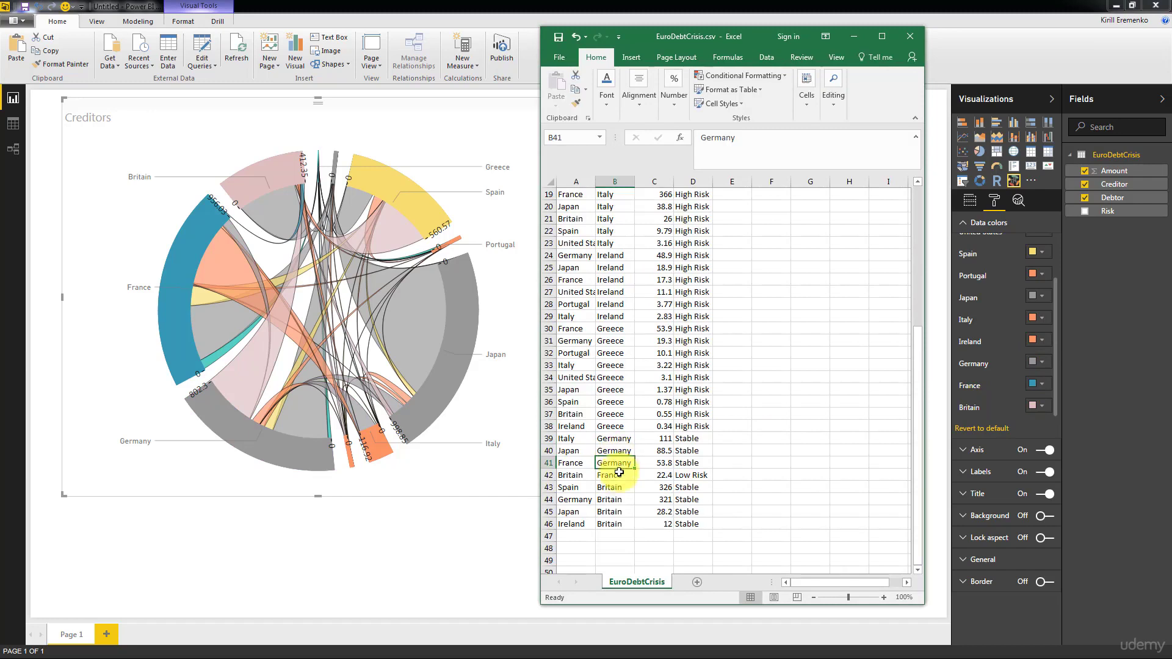
pyautogui.click(1040, 364)
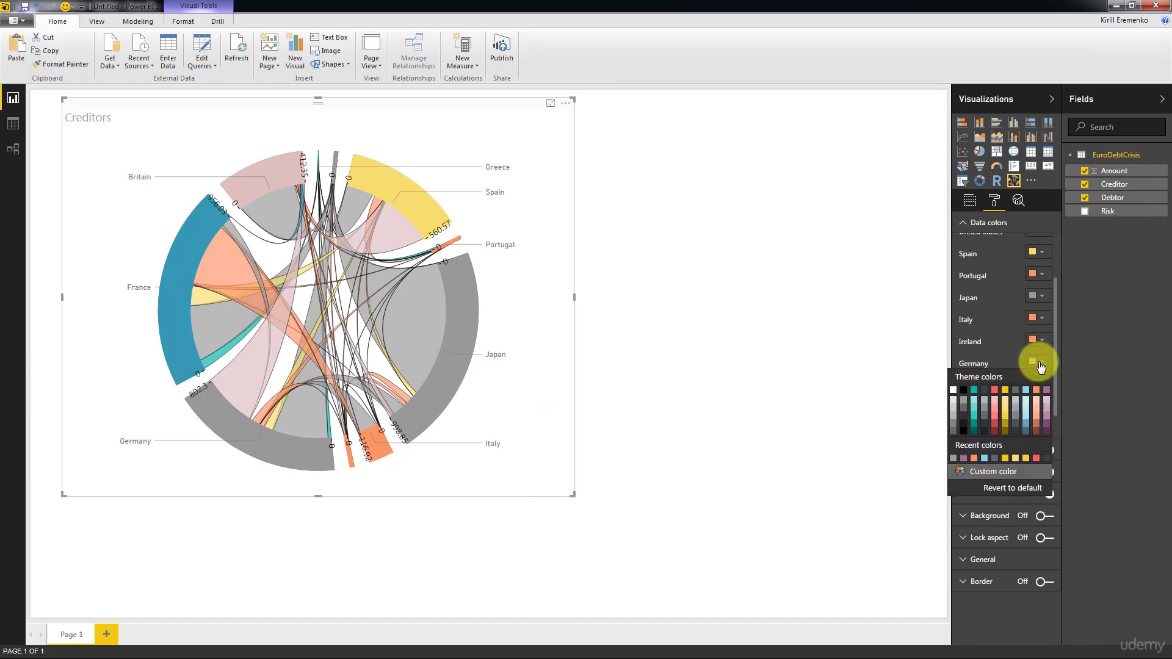
pyautogui.click(1040, 365)
pyautogui.click(1040, 383)
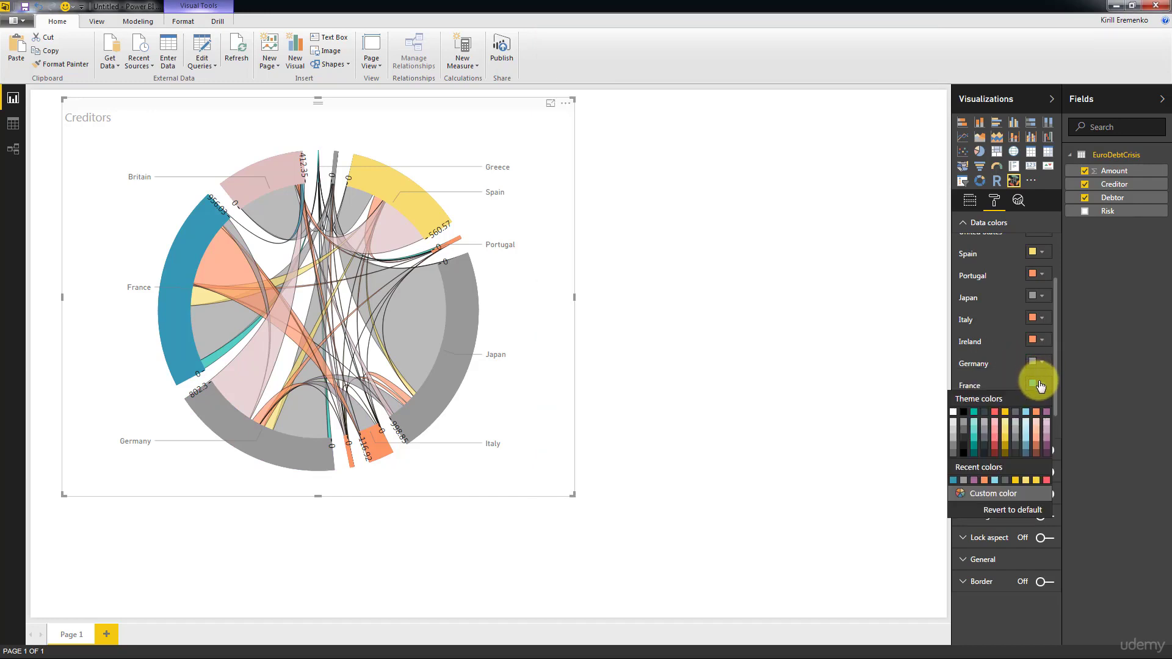
pyautogui.click(1006, 425)
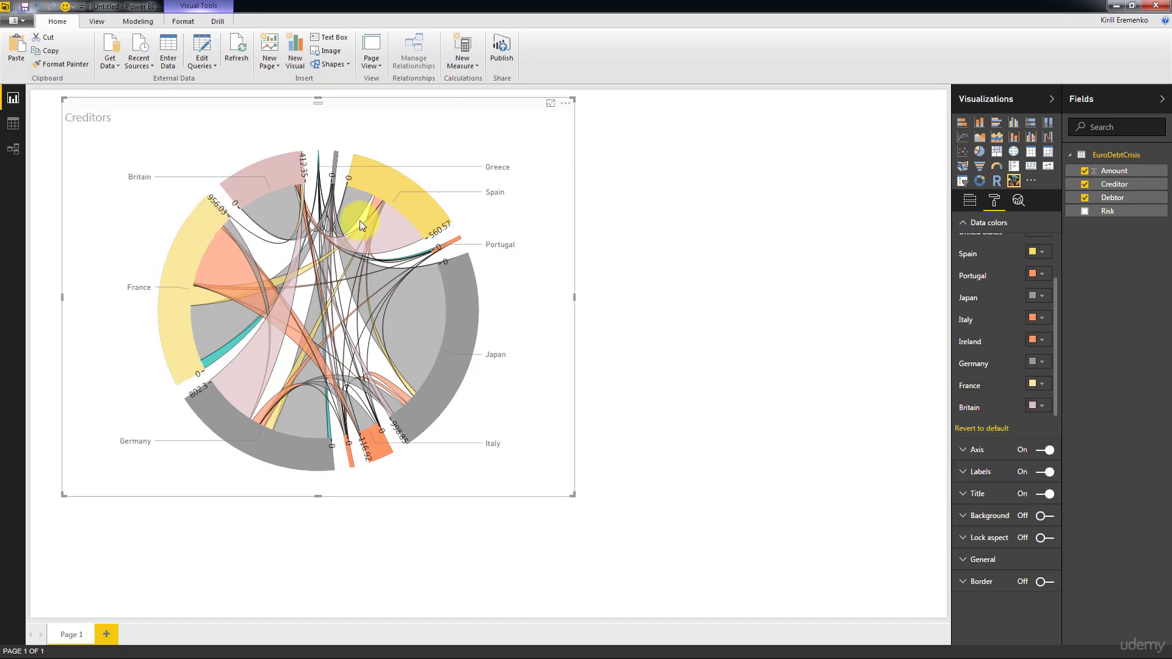
# Look up Britain's risk rating in the spreadsheet and set Britain's chord chart data color to medium grey.
pyautogui.hotkey('alt', 'Tab')
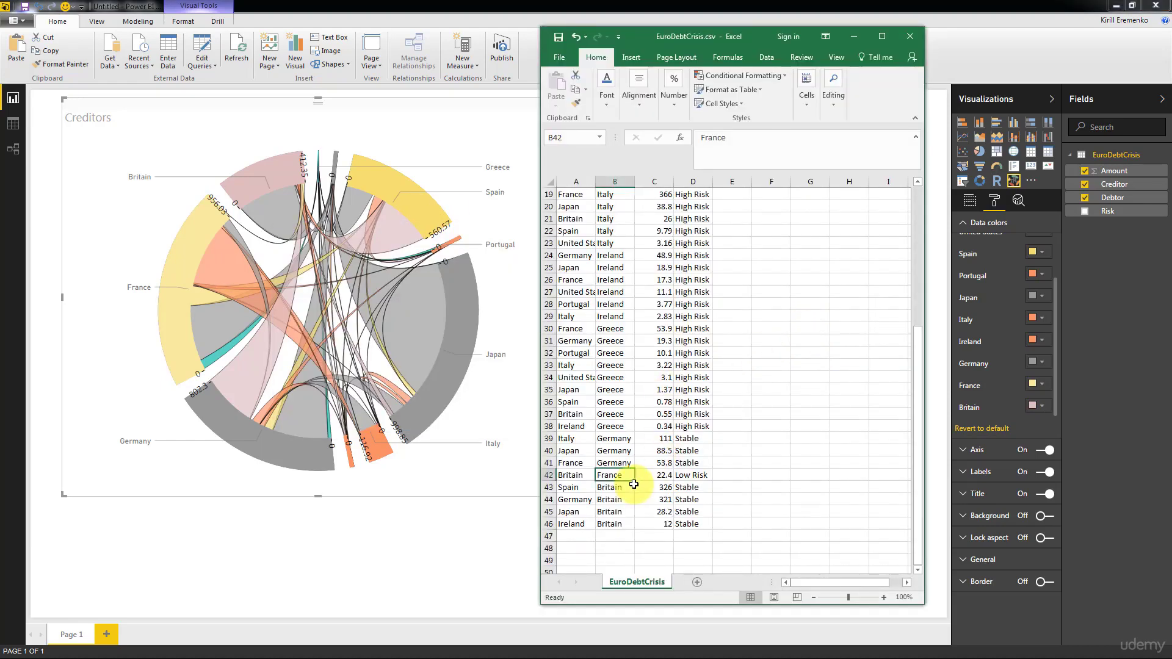
pyautogui.click(631, 486)
pyautogui.click(1028, 406)
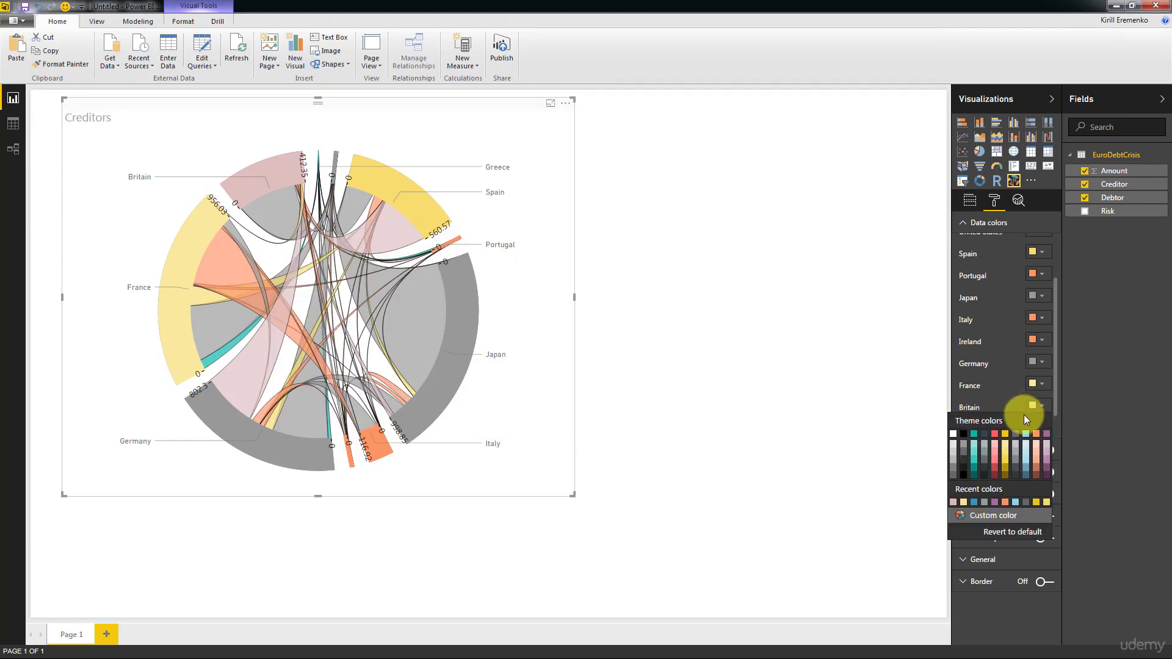
pyautogui.click(968, 449)
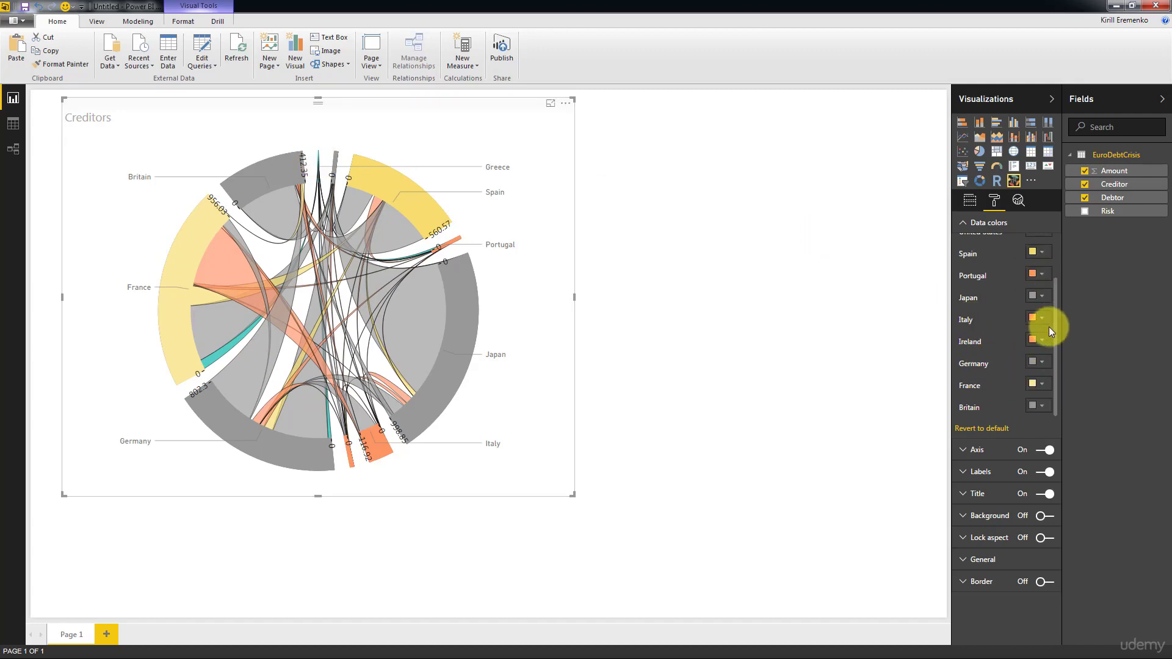
# Set the chord chart's default data color to the orange theme color and deselect the chart.
pyautogui.scroll(2, 1038, 366)
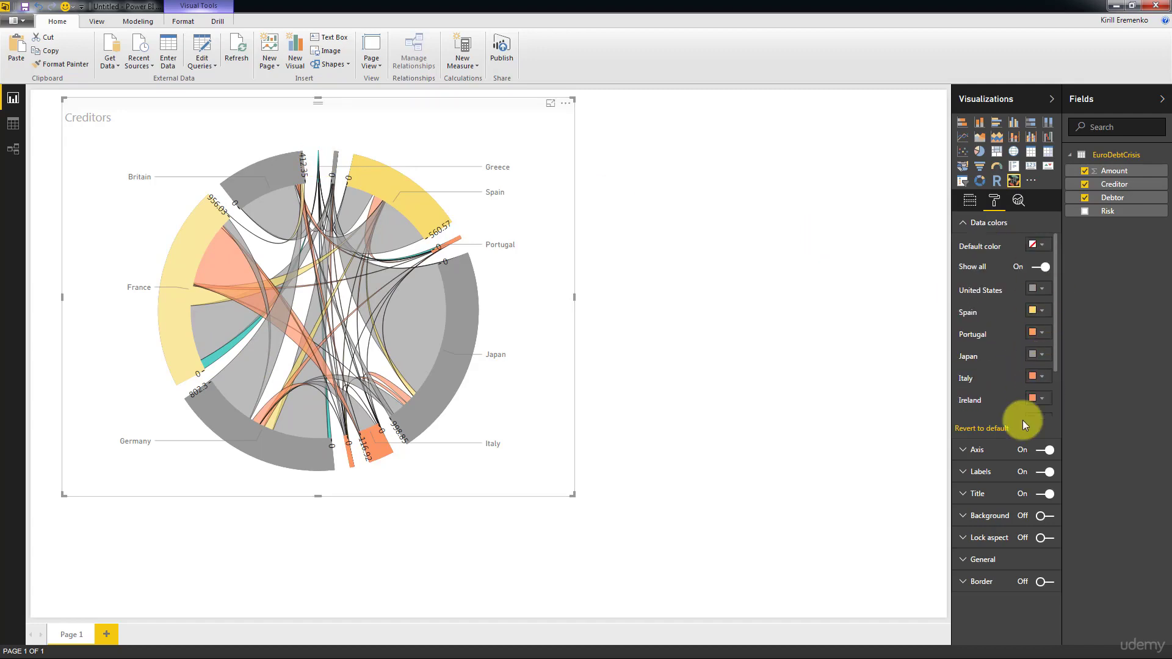
pyautogui.click(1041, 246)
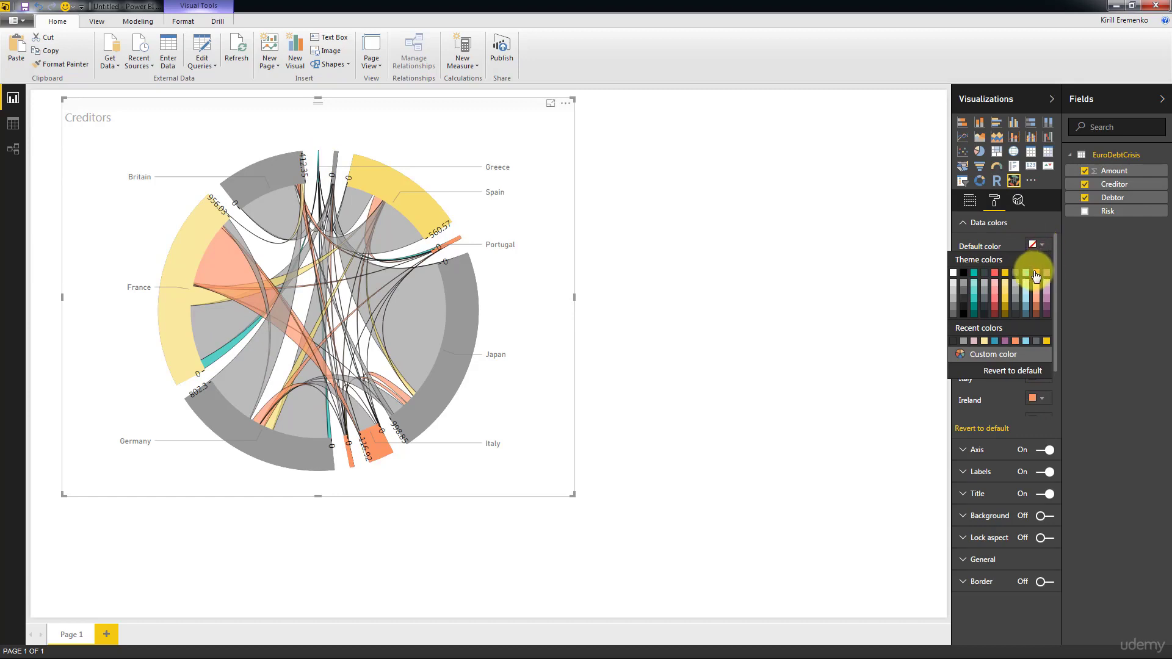
pyautogui.click(1036, 276)
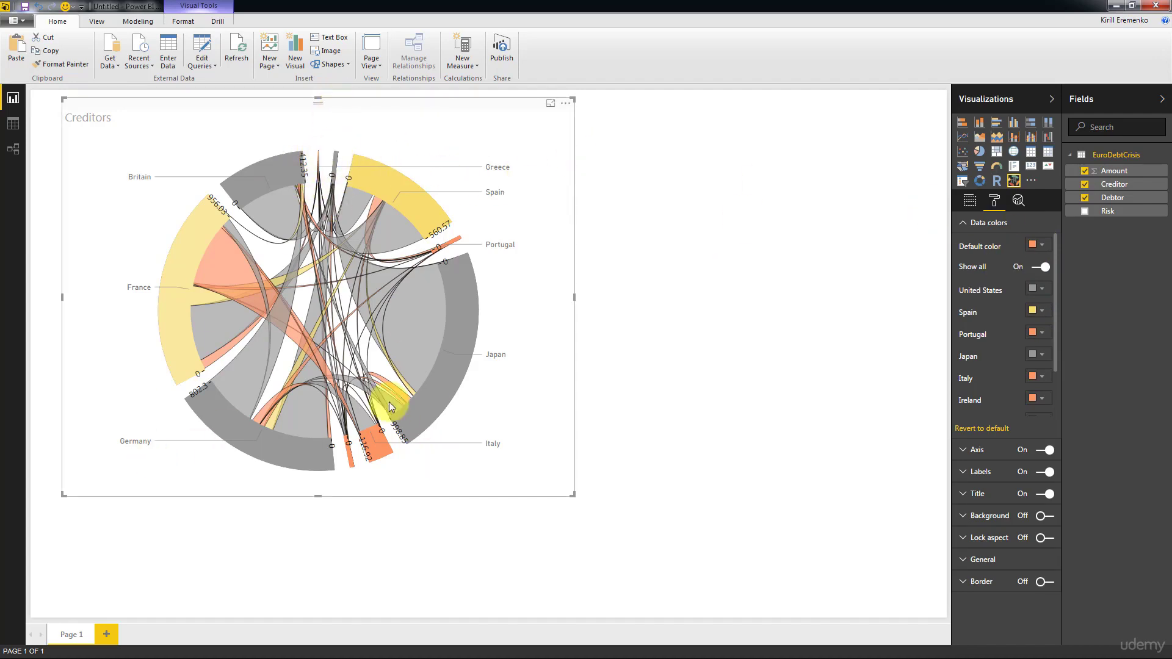
pyautogui.click(675, 418)
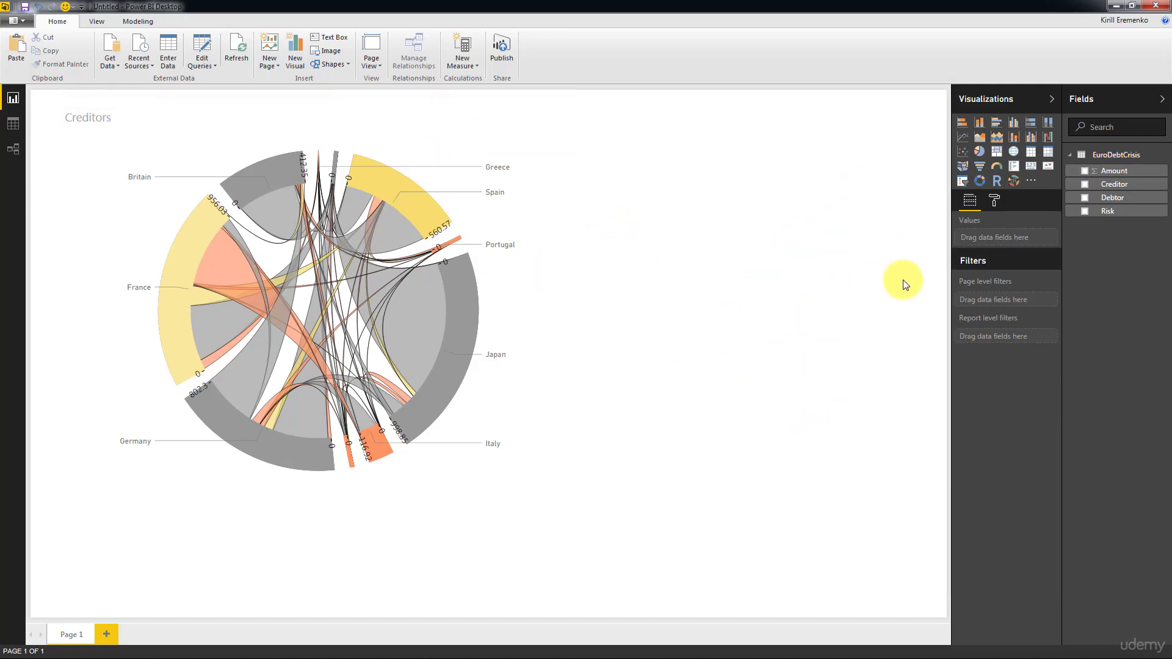
# Move the Creditors chord chart into the upper-left corner of the report page and deselect it.
pyautogui.click(412, 218)
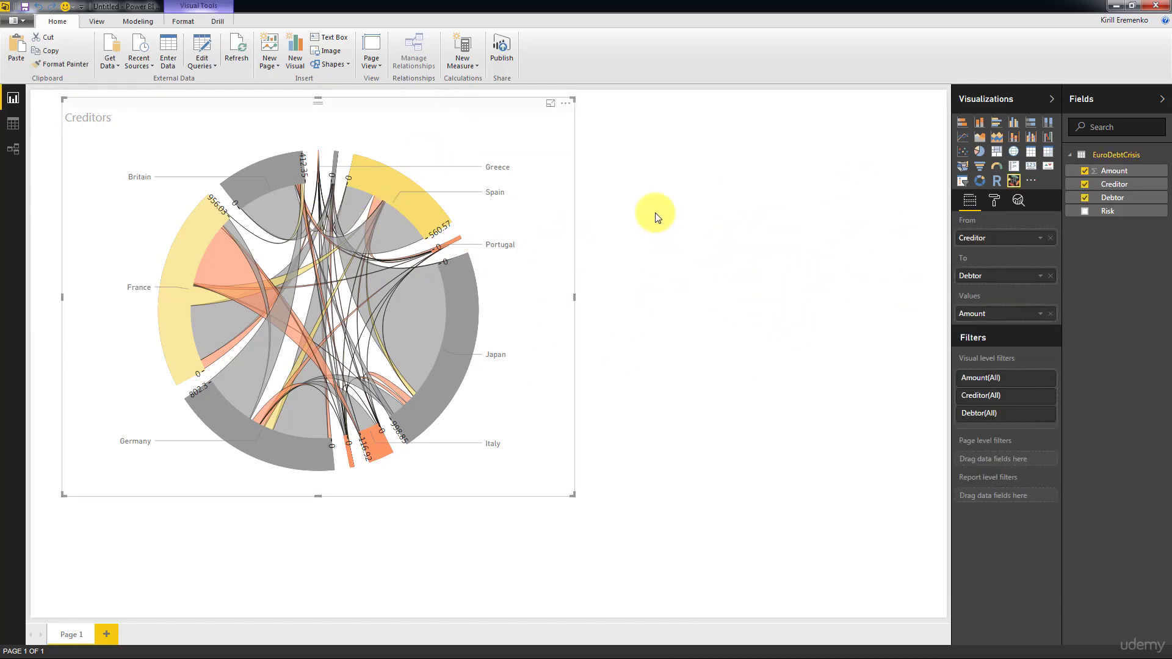
pyautogui.moveTo(368, 109); pyautogui.dragTo(337, 102)
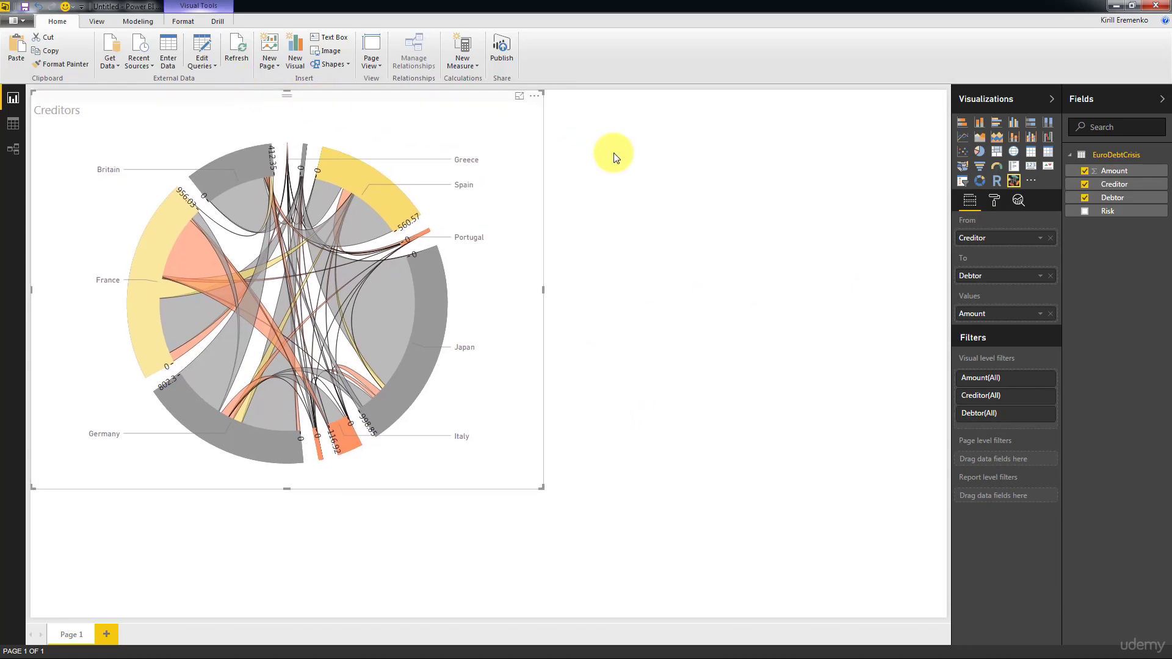
pyautogui.click(552, 282)
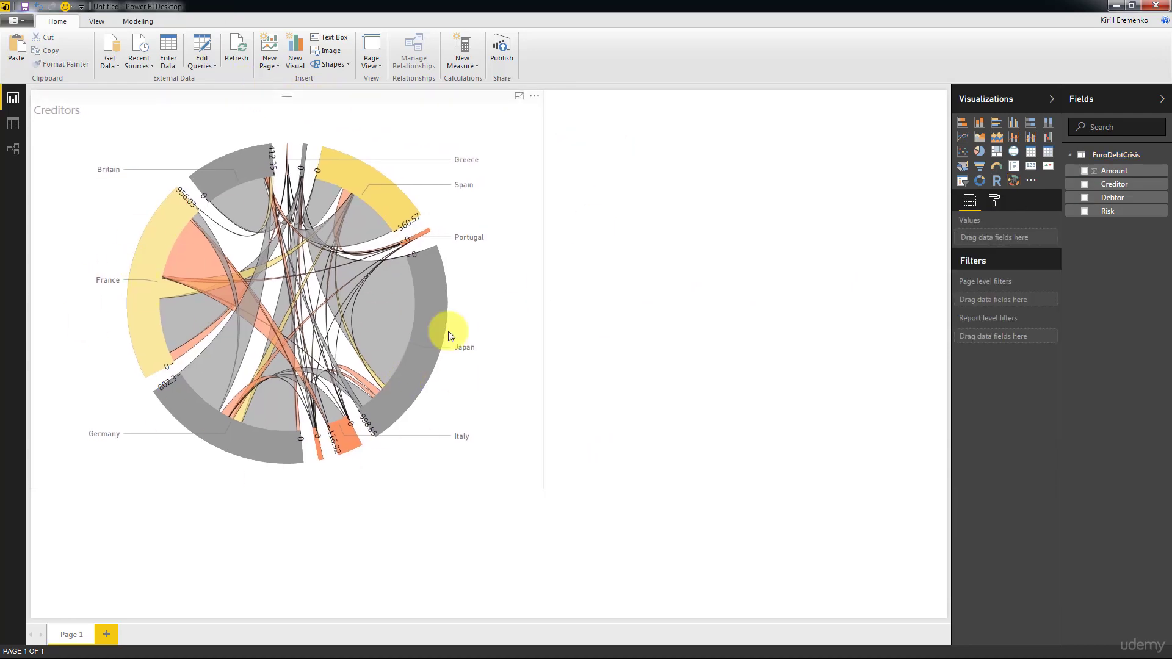
pyautogui.click(1019, 184)
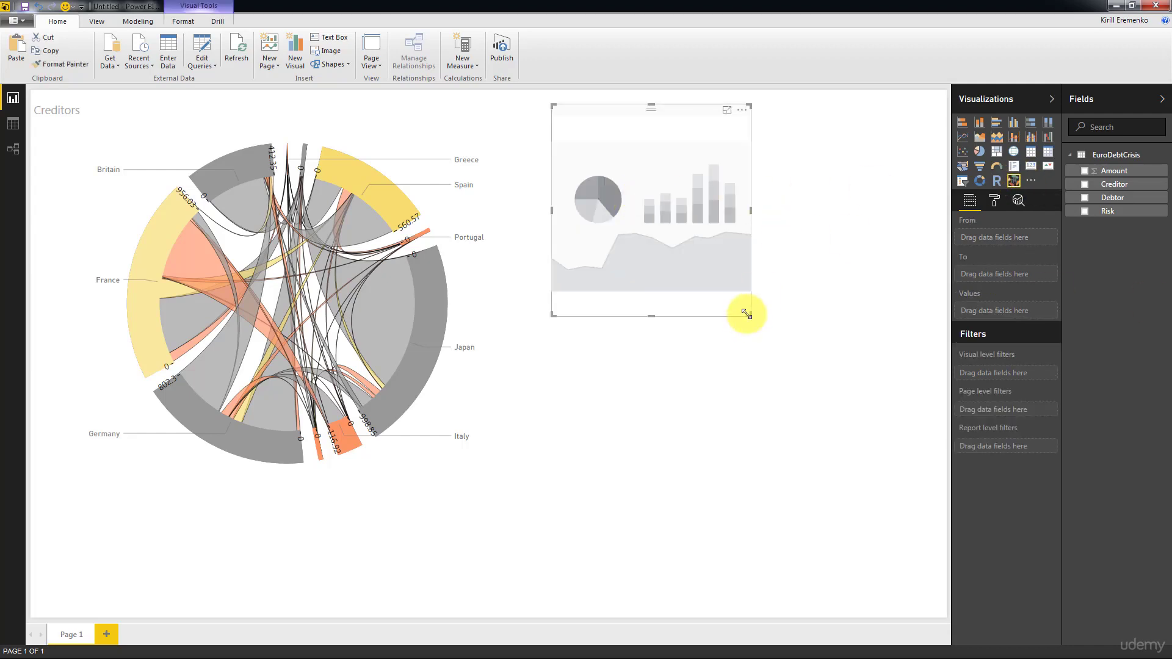
pyautogui.moveTo(755, 313); pyautogui.dragTo(914, 461)
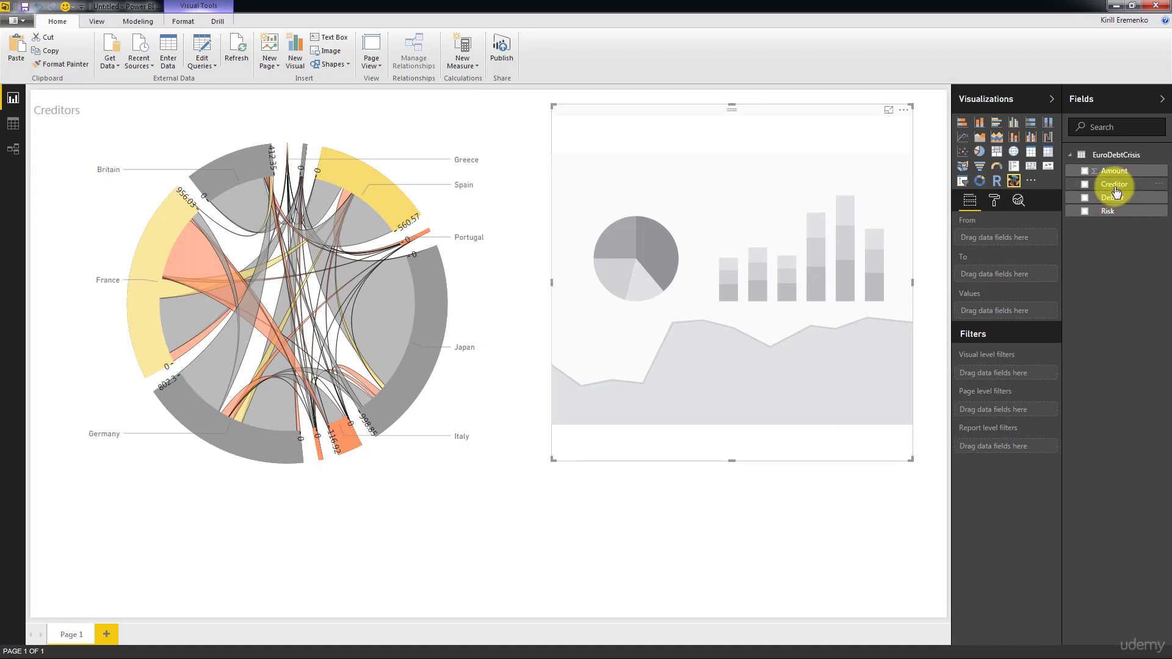
pyautogui.click(484, 240)
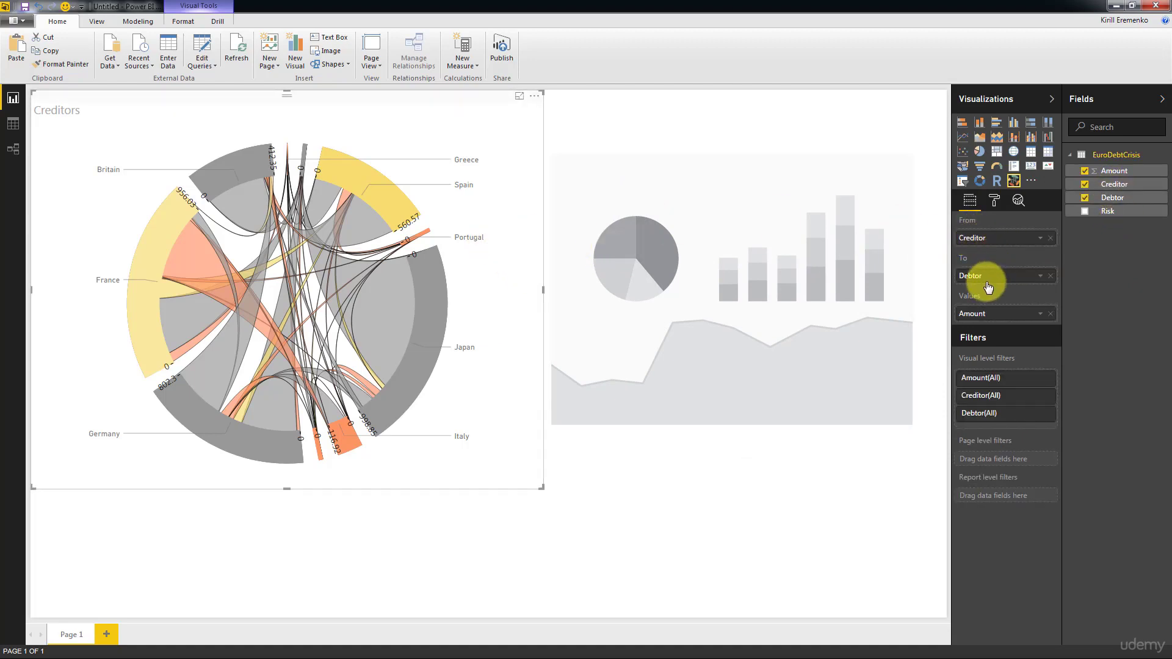
pyautogui.click(845, 313)
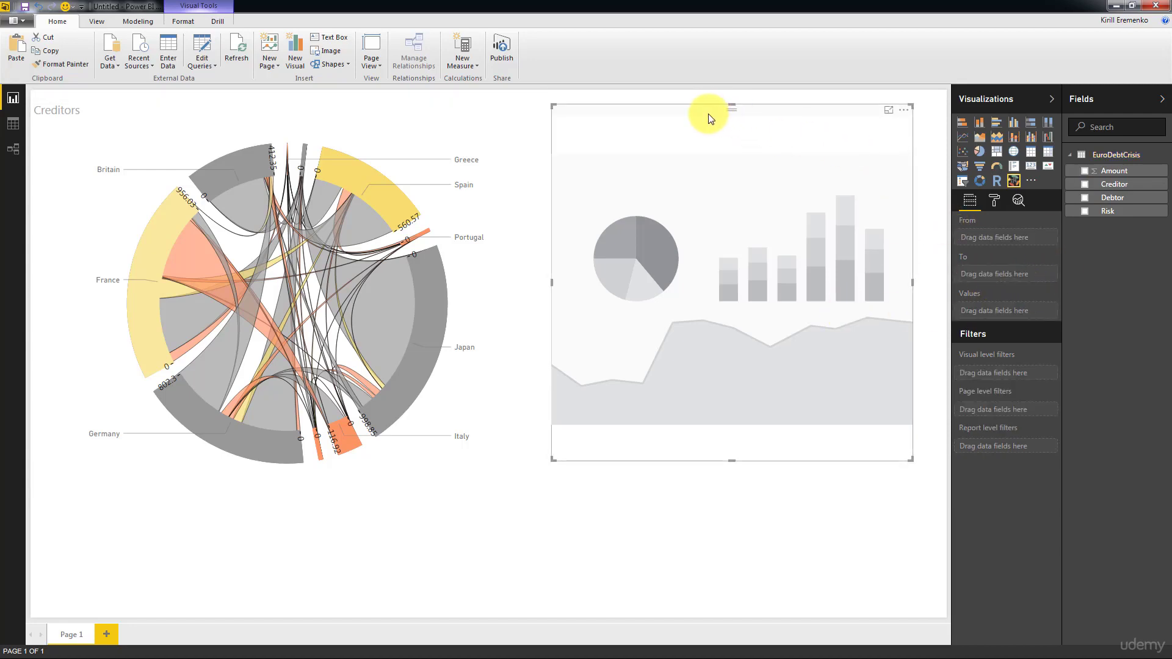
pyautogui.press('Delete')
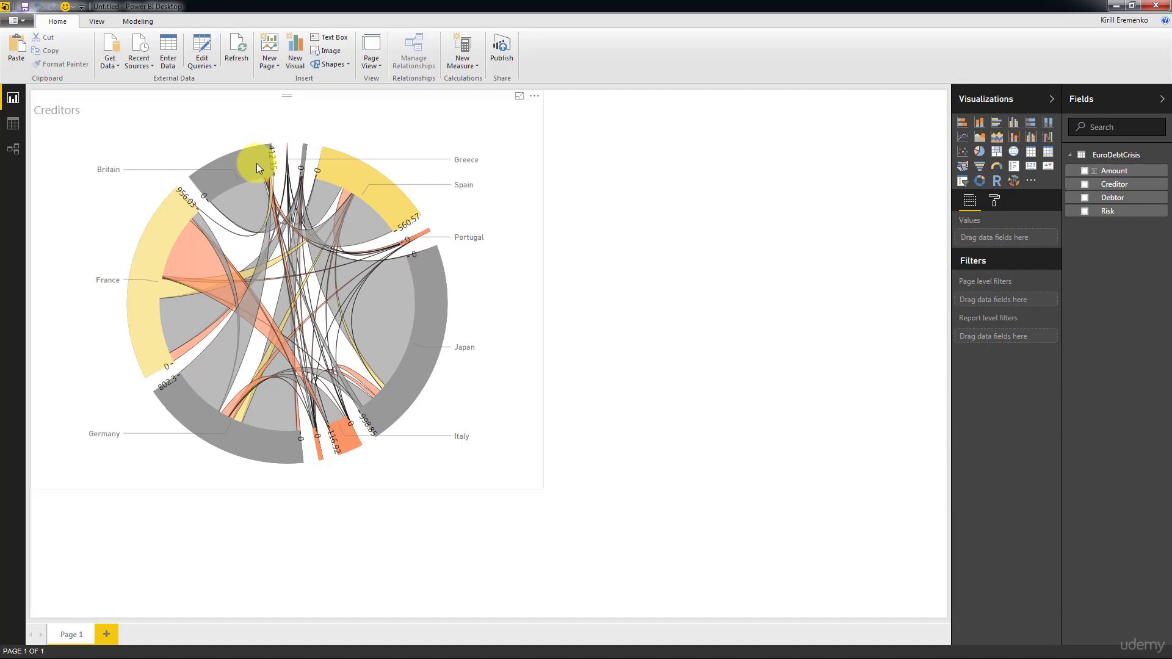
# Duplicate the Creditors chord chart, place the copy at the page's right edge, and swap its fields to From Debtor and To Creditor.
pyautogui.click(257, 125)
pyautogui.hotkey('ctrl', 'c')
pyautogui.hotkey('ctrl', 'v')
pyautogui.moveTo(280, 102); pyautogui.dragTo(1002, 37)
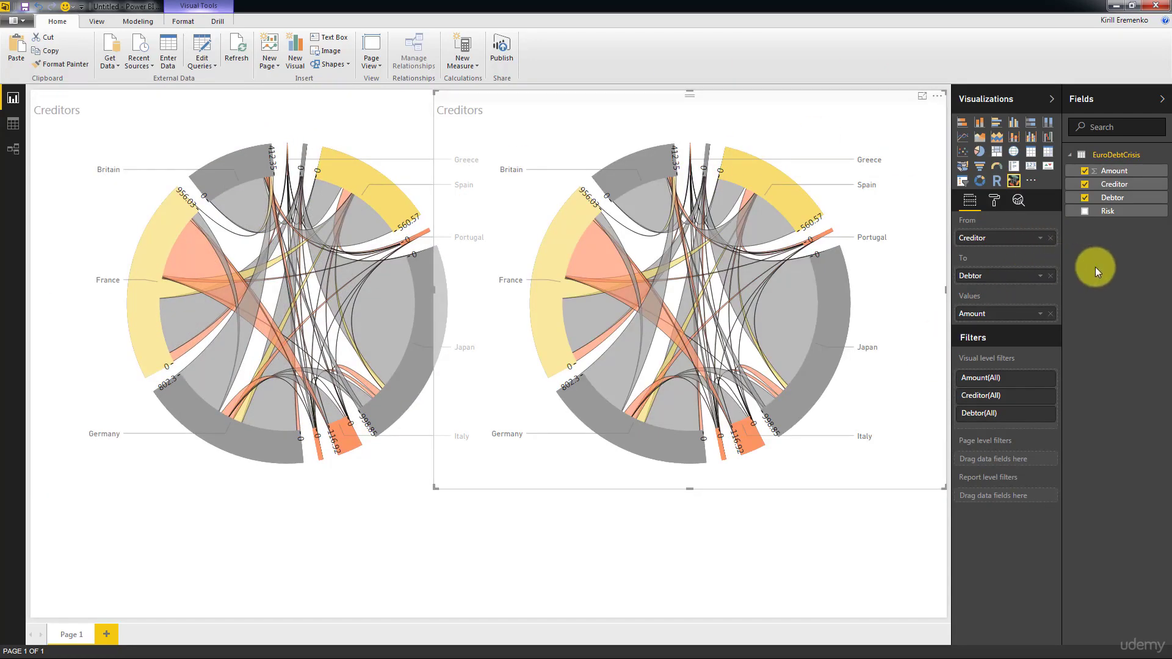
pyautogui.moveTo(1112, 197); pyautogui.dragTo(1034, 287)
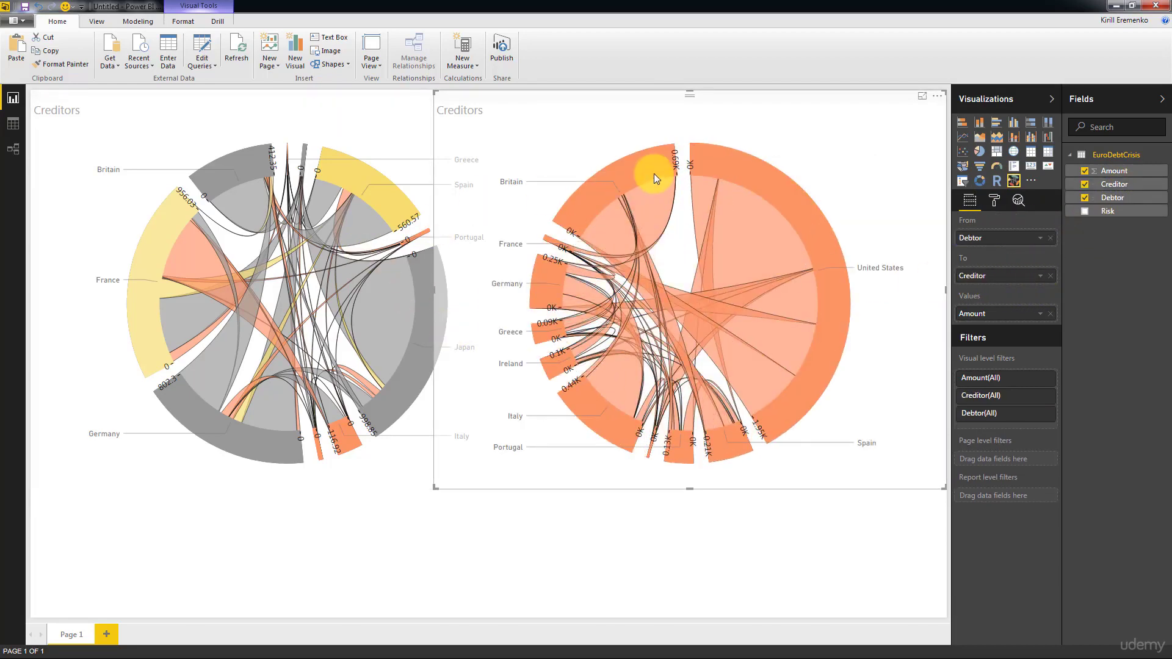
# Change the title text of the copied chord chart, the one with From Debtor and To Creditor, to Debtors.
pyautogui.click(994, 200)
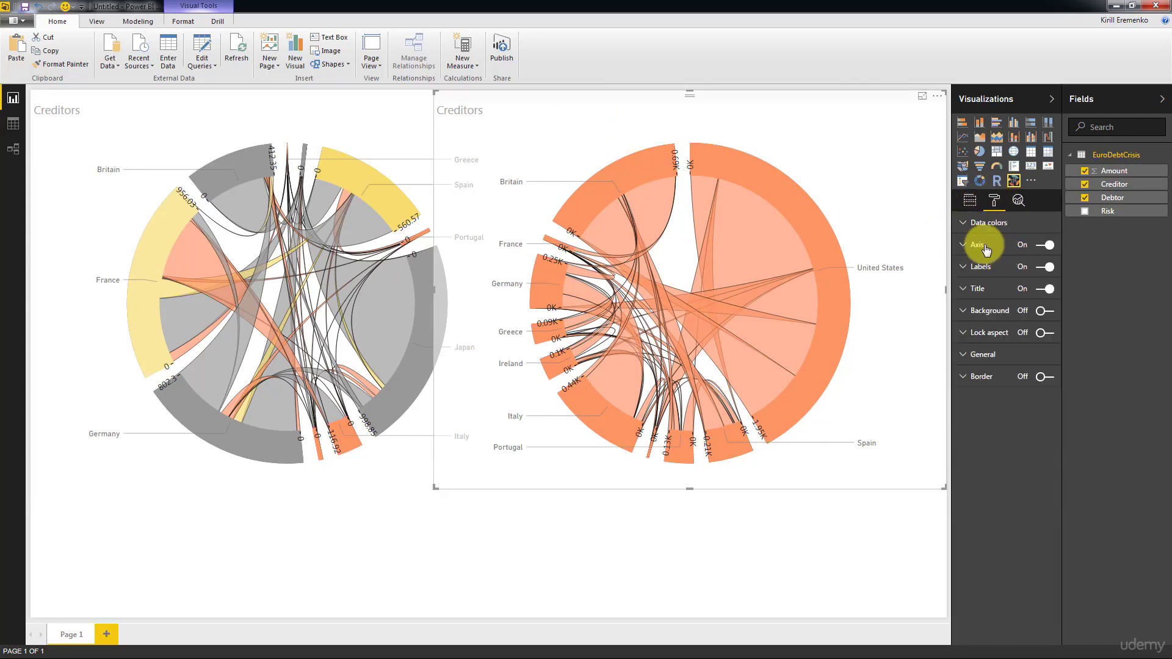
pyautogui.click(972, 288)
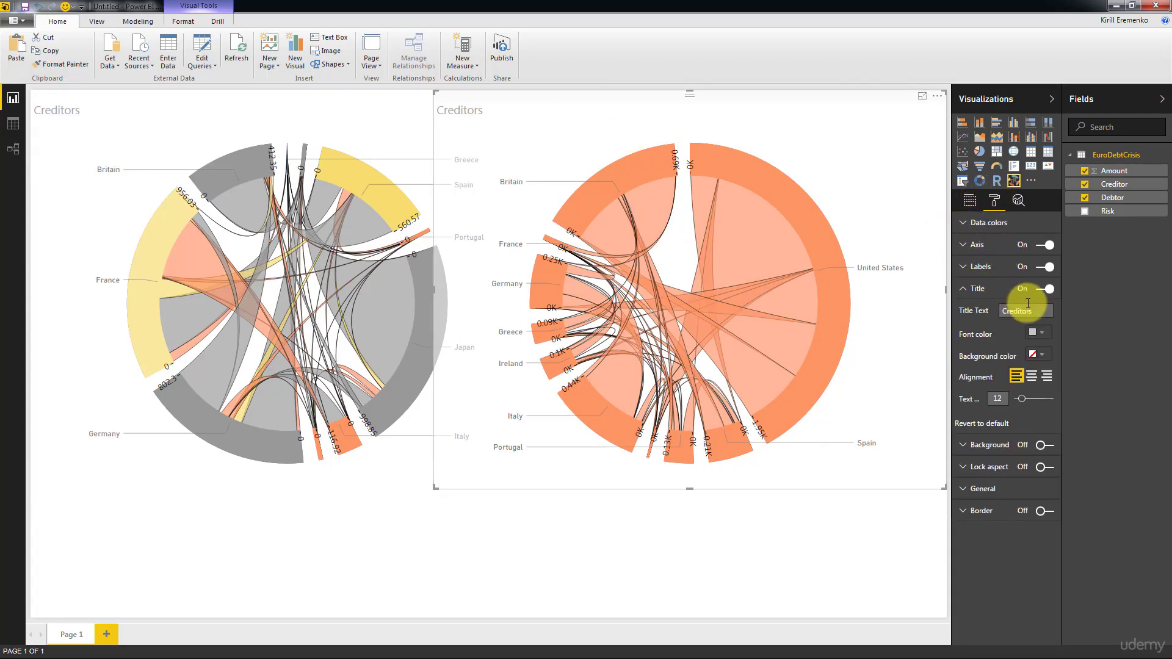
pyautogui.write('Den')
pyautogui.press('BackSpace')
pyautogui.write('bt')
# Review the individual country data colors of the Debtors chord chart and deselect the chart.
pyautogui.click(980, 223)
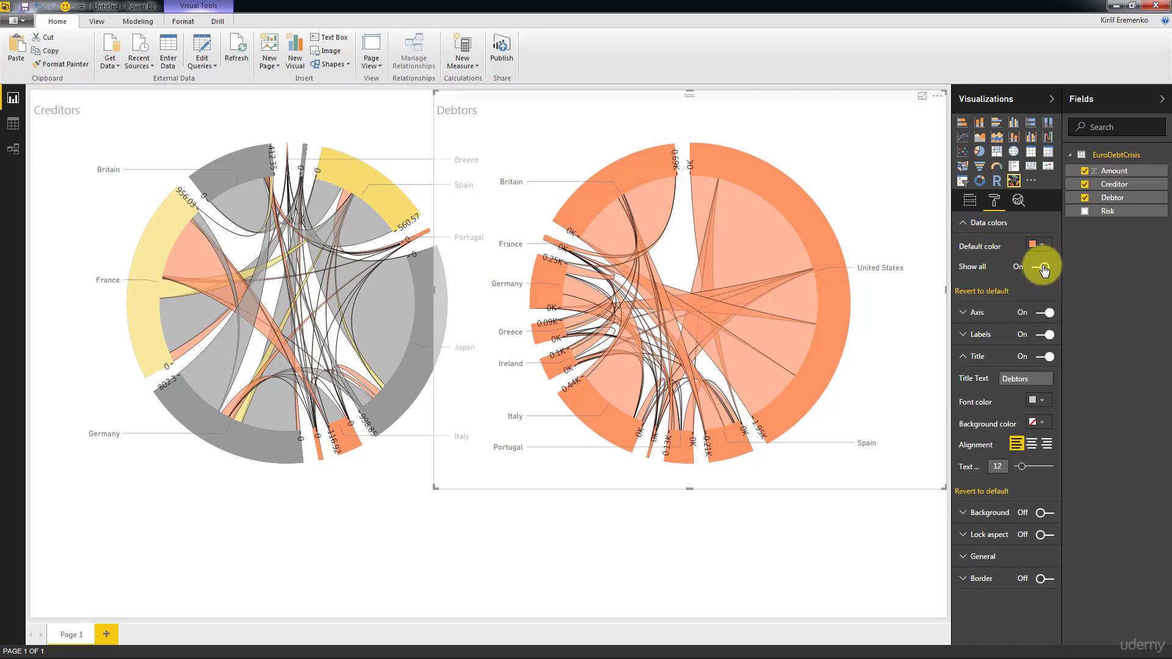
pyautogui.scroll(-3, 1040, 319)
pyautogui.scroll(3, 1040, 319)
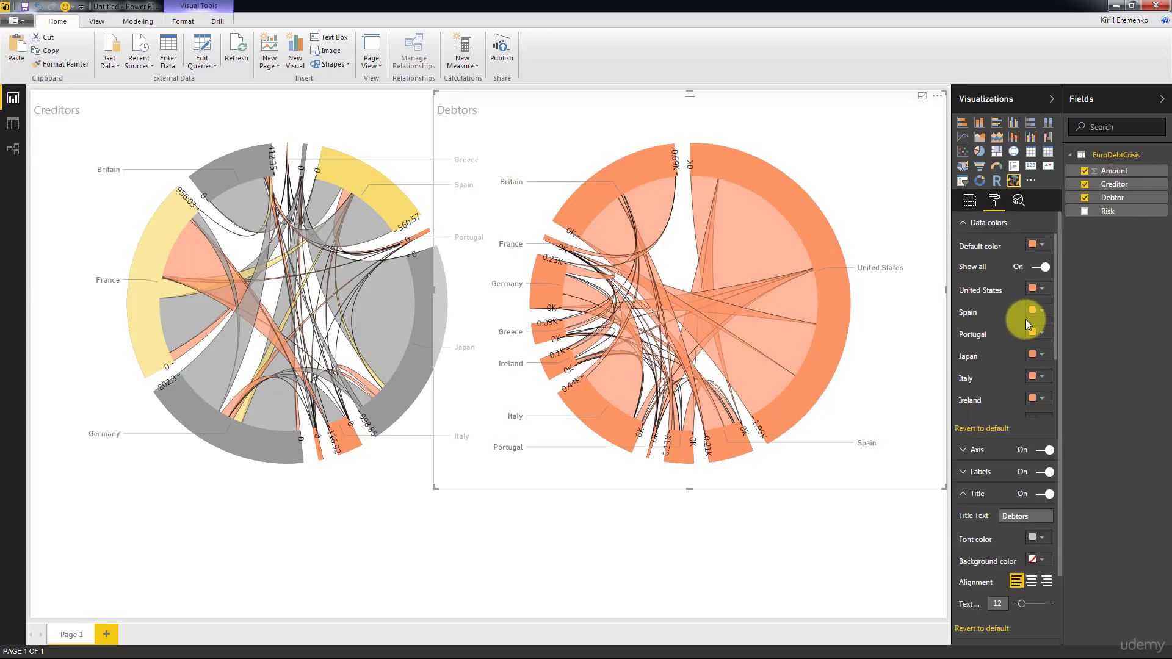
pyautogui.click(500, 492)
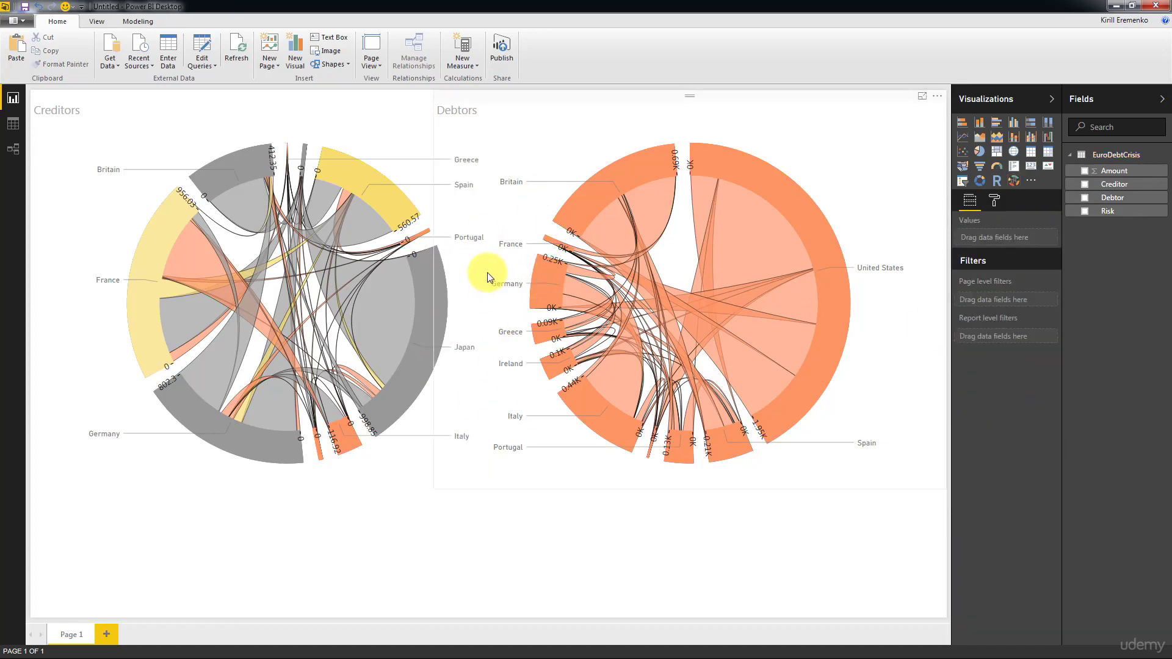
# Narrow the Debtors chart from its upper-left corner and the Creditors chart from its right side to reduce their overlap, leaving neither selected.
pyautogui.click(489, 105)
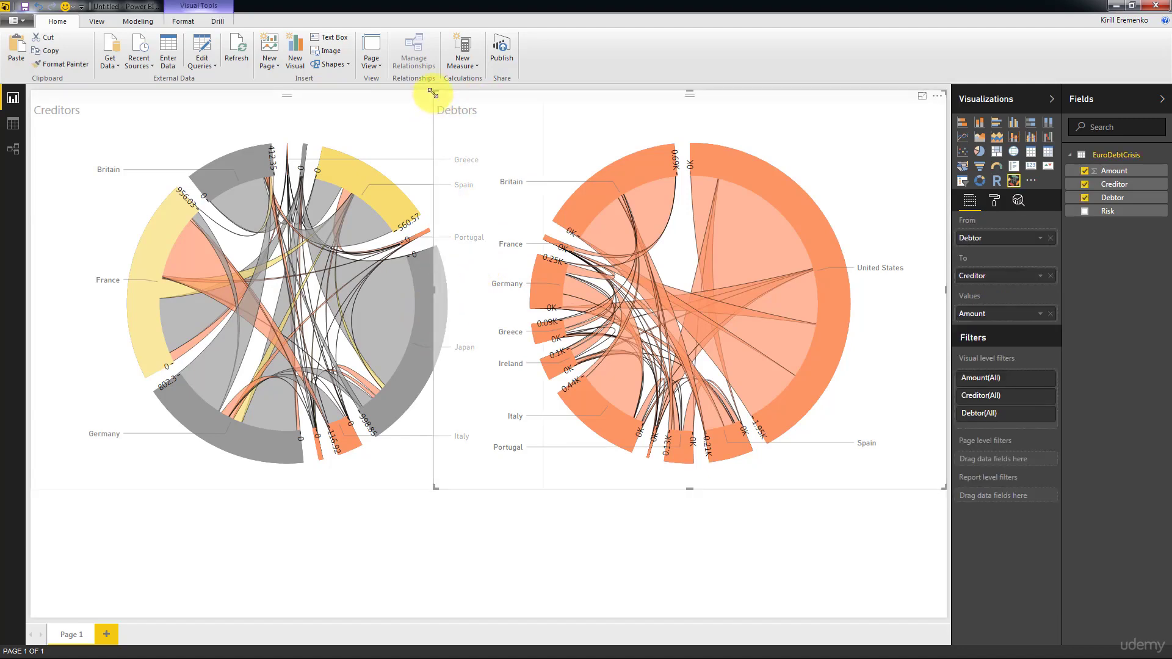
pyautogui.moveTo(433, 91); pyautogui.dragTo(514, 93)
pyautogui.click(460, 101)
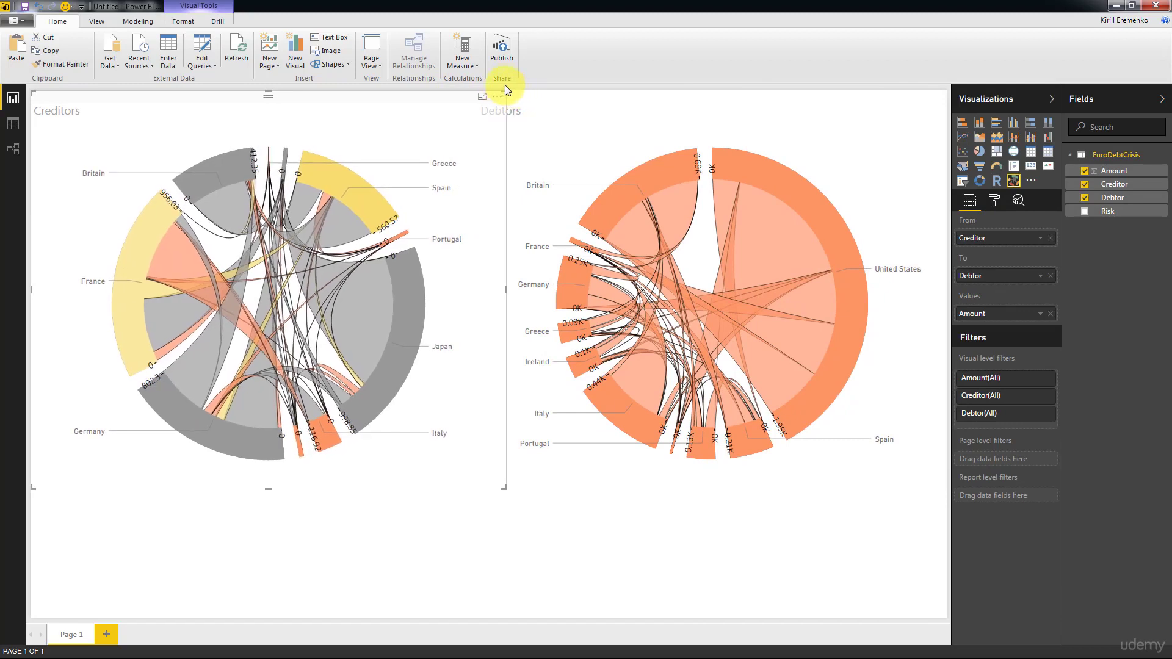
pyautogui.click(506, 86)
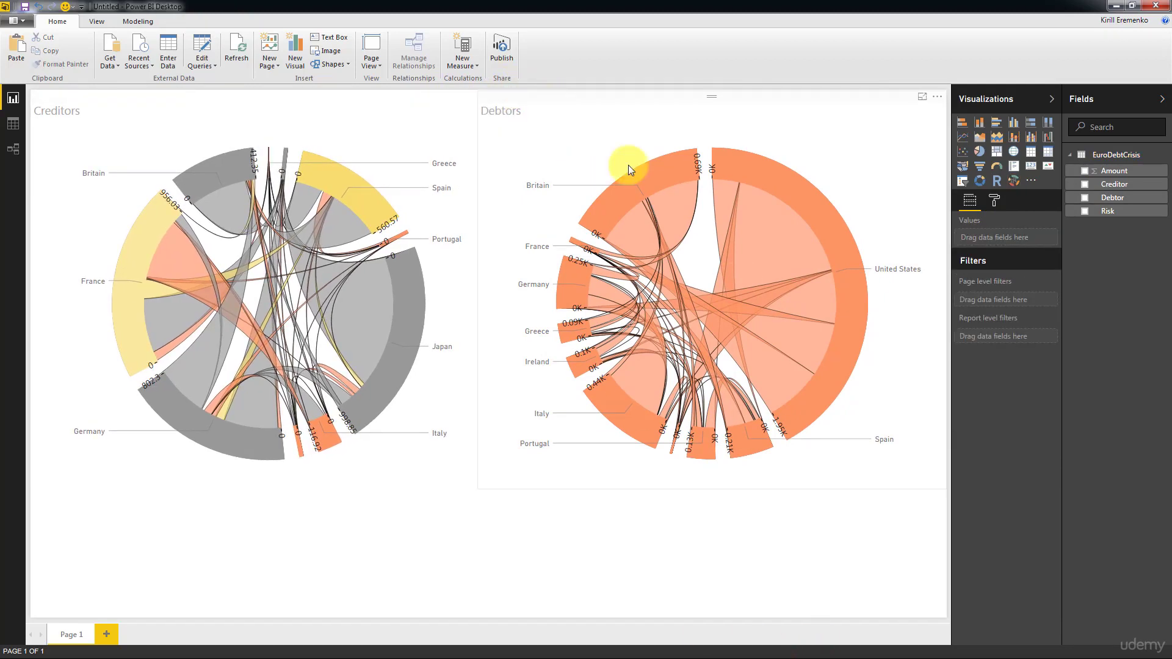
pyautogui.moveTo(777, 395)
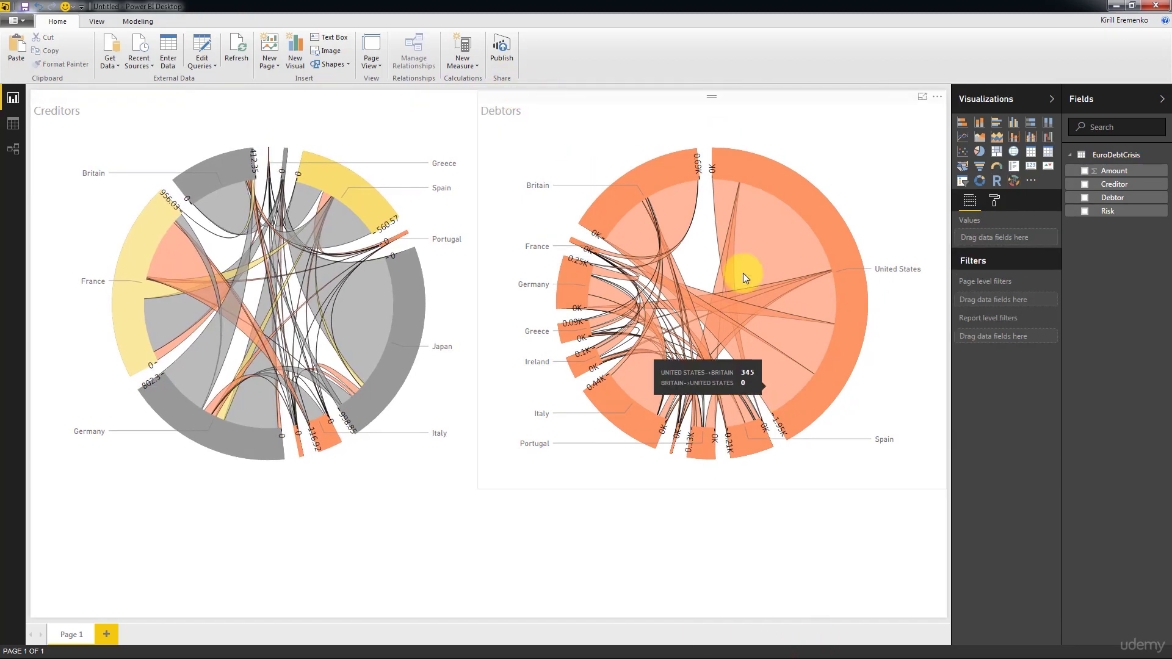